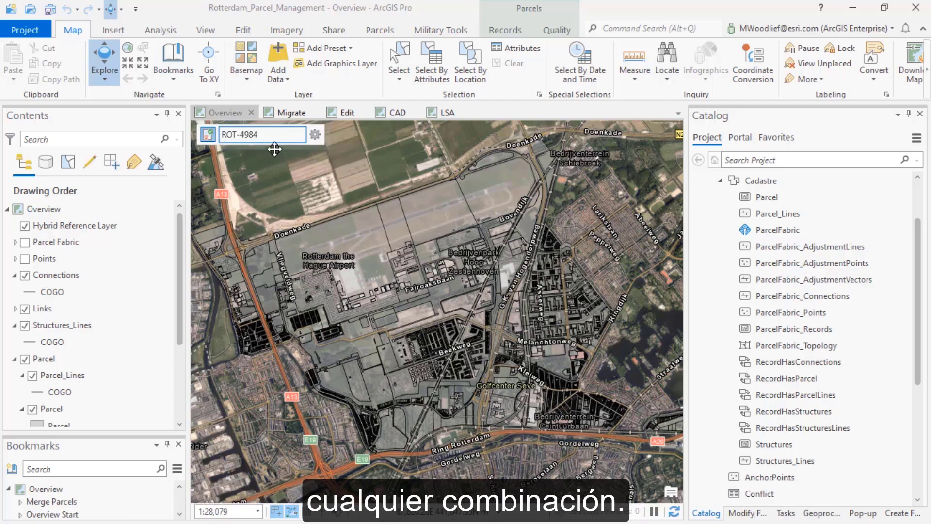
Zoom the Overview map to the Merge Parcels bookmark
left_click(757, 200)
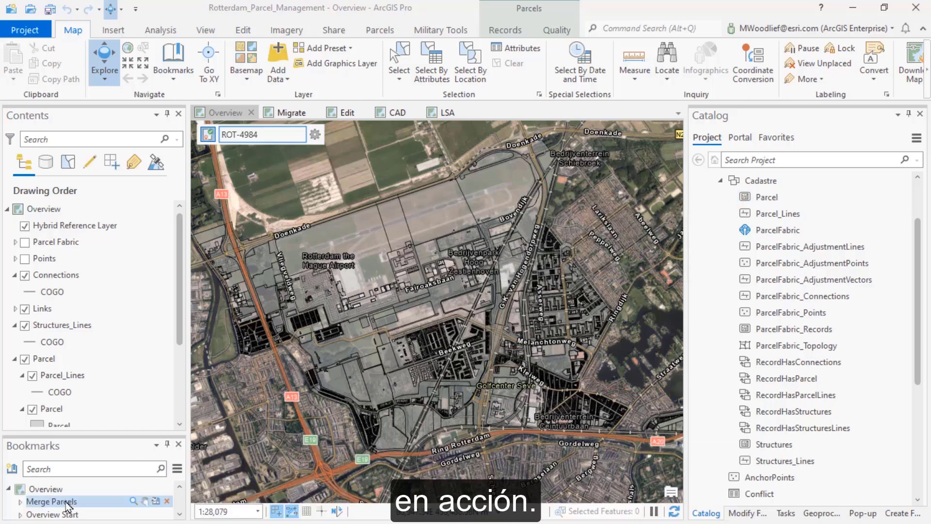
left_click(65, 501)
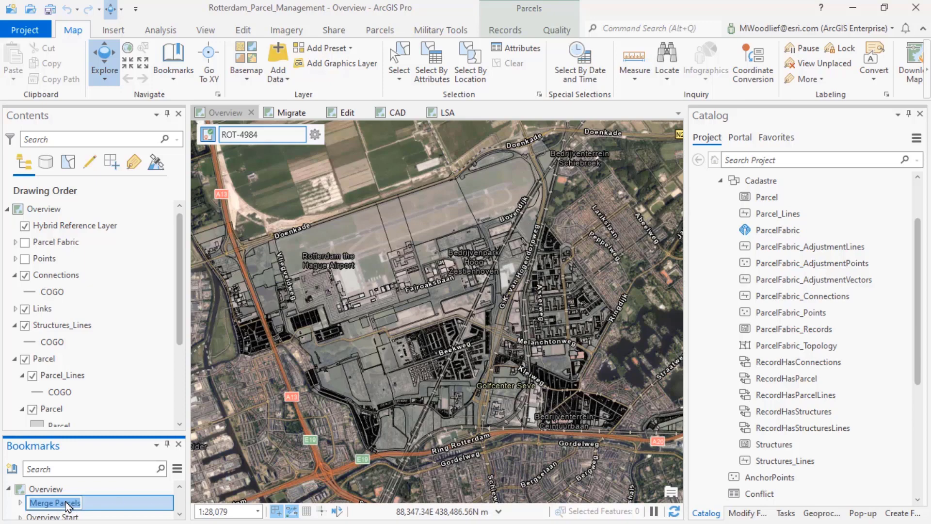
double_click(66, 501)
left_click(120, 488)
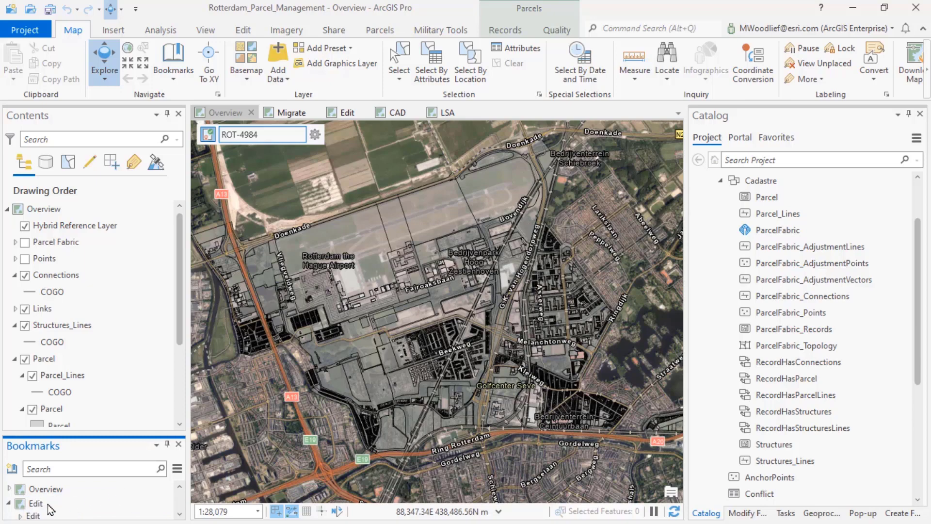
left_click(8, 489)
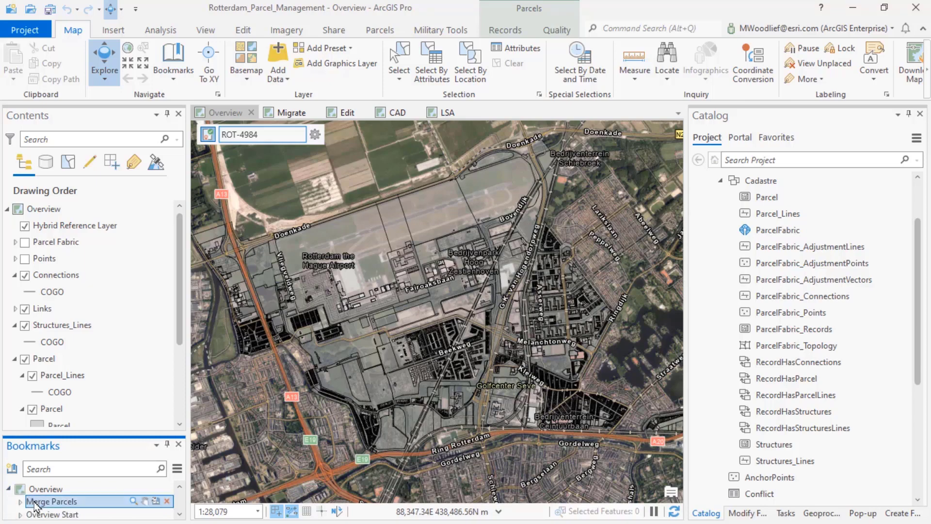
left_click(35, 503)
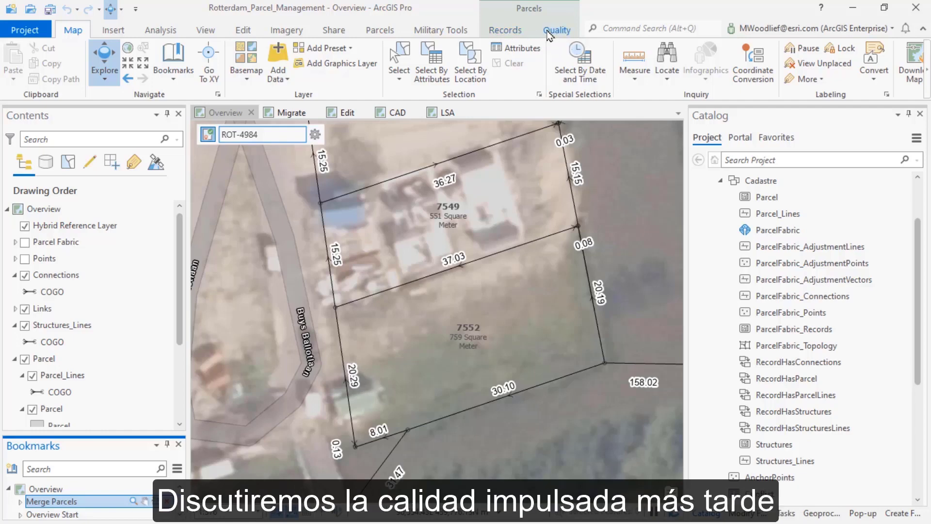
Start a Merge into a new feature and select the adjoining parcels 7549 and 7552 on the map
left_click(512, 36)
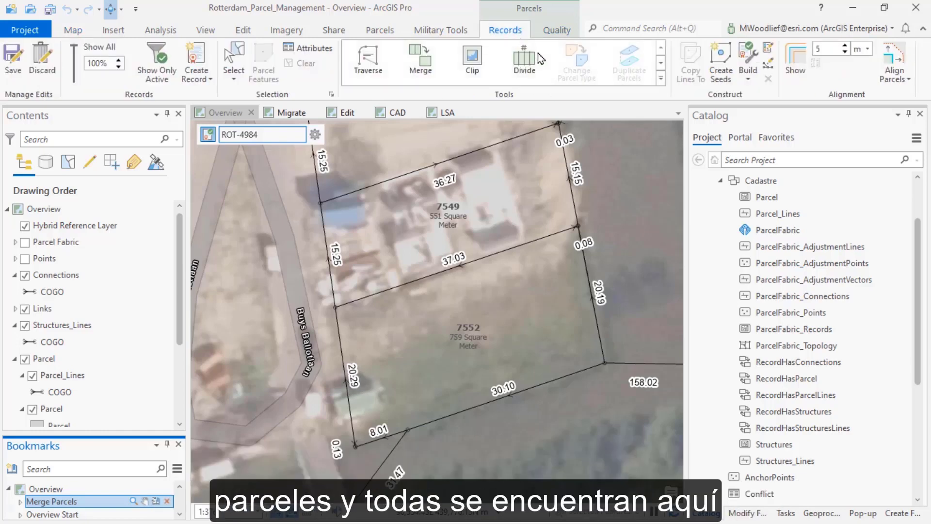
left_click(662, 80)
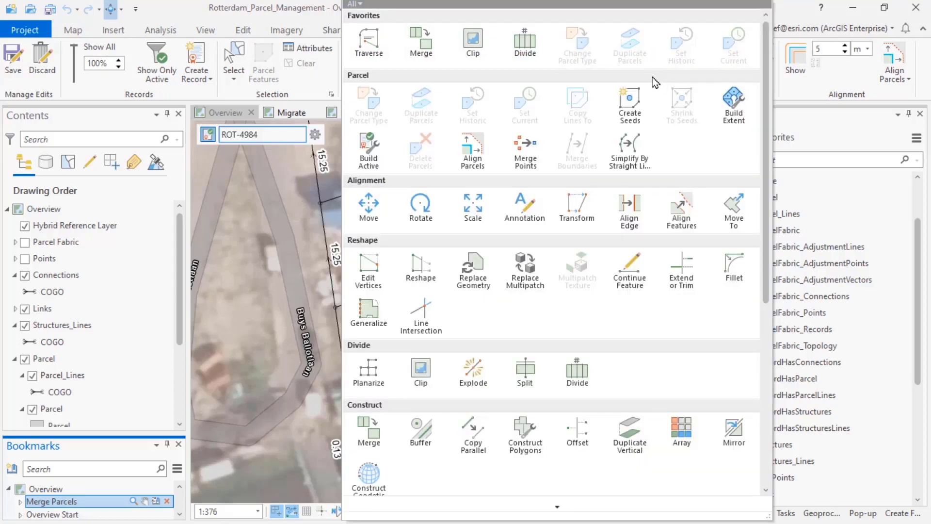
left_click(421, 47)
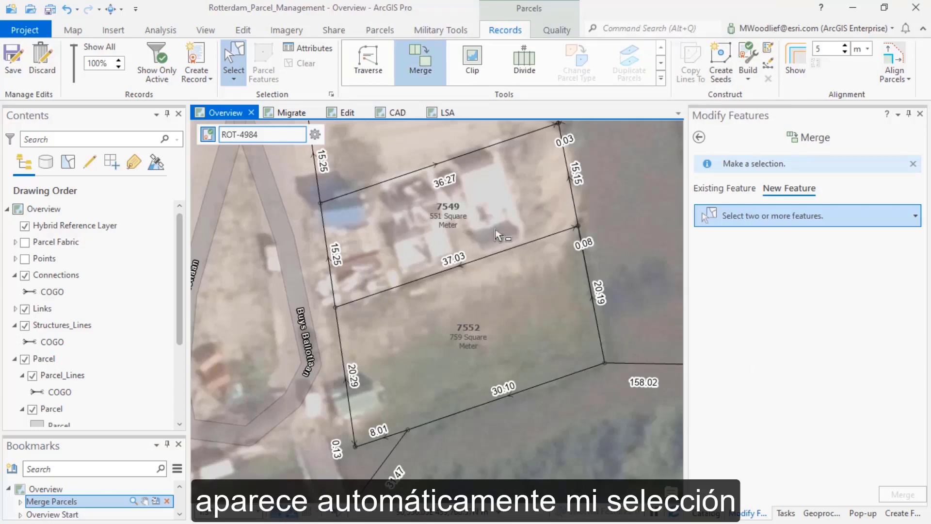
left_click_drag(495, 229, 514, 281)
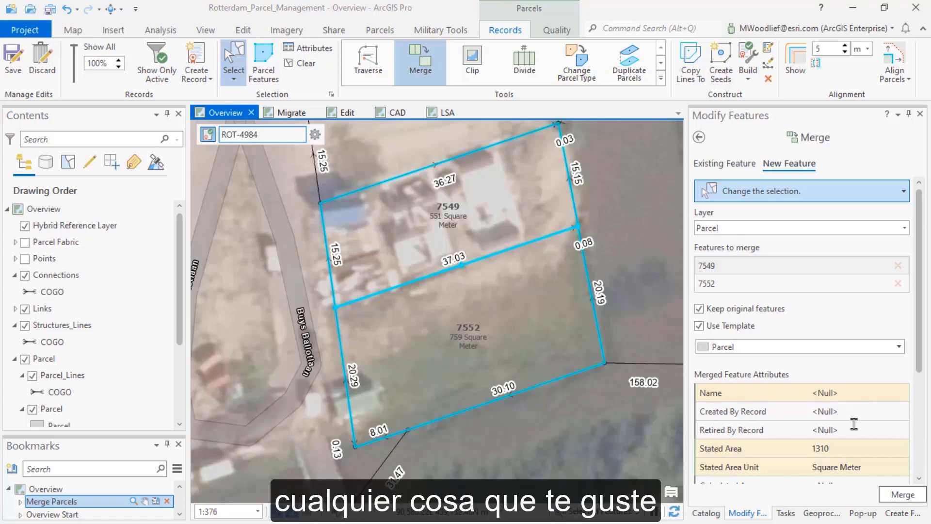
left_click(819, 392)
key("ctrl+v")
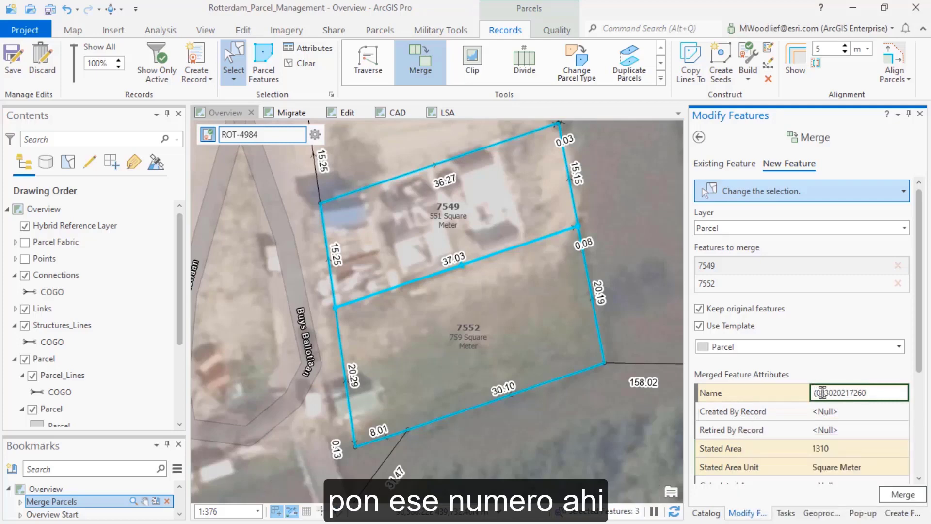
key("Delete")
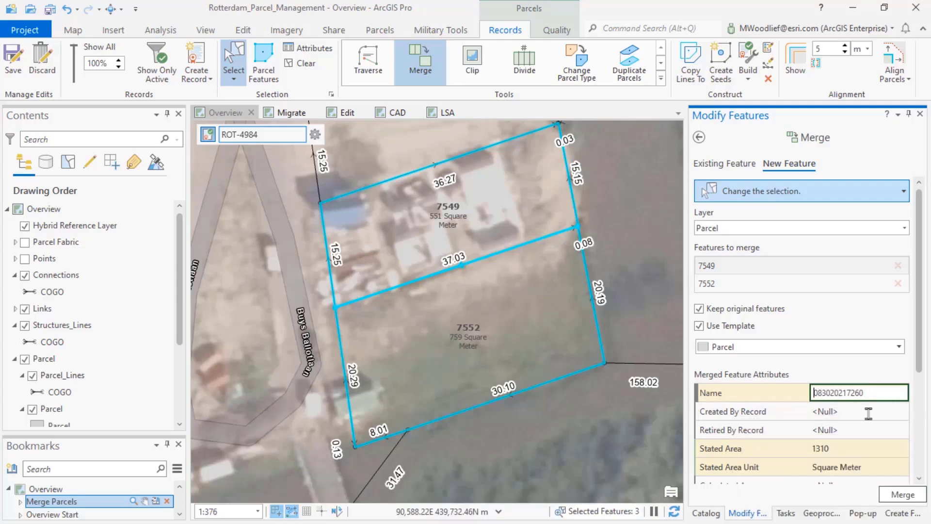
left_click(899, 496)
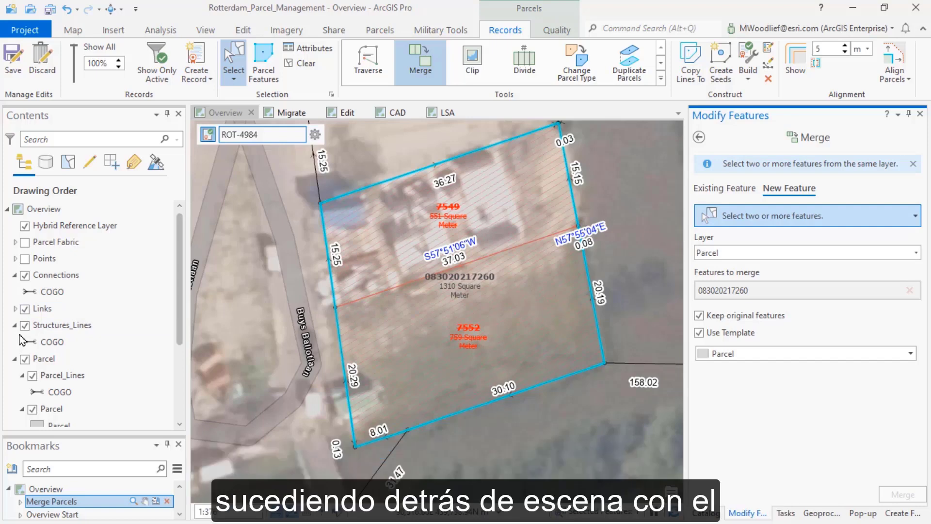
Inspect the merged parcel's attributes on the map and trace it to its related parcel record ROT-4984
scroll(59, 332, "down", 1)
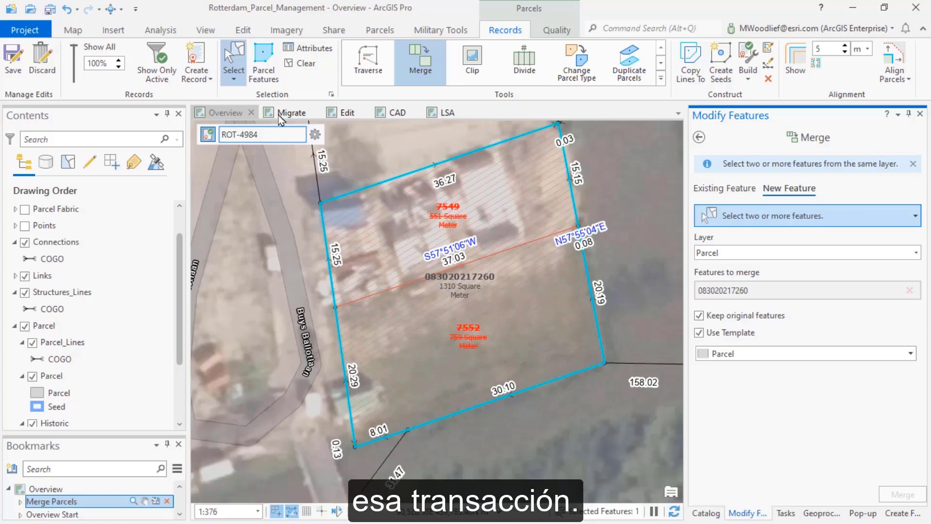
left_click(111, 9)
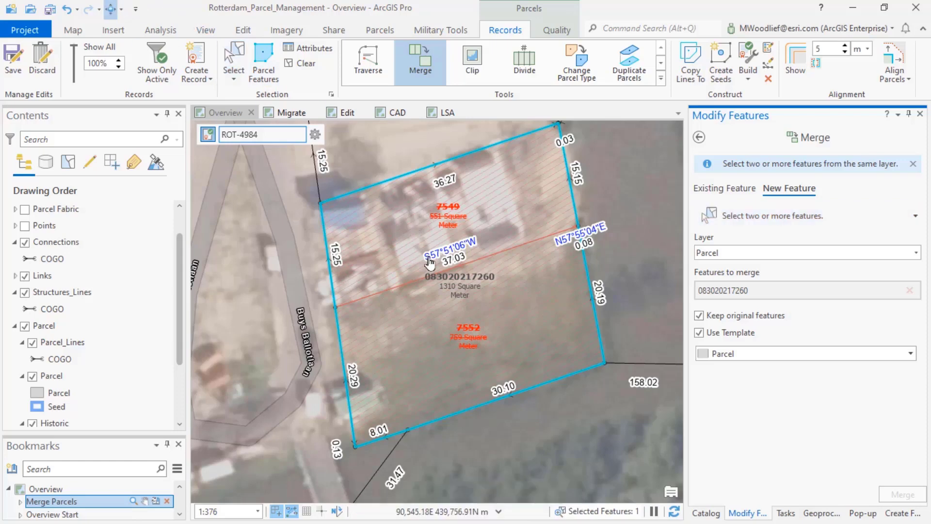
left_click(445, 277)
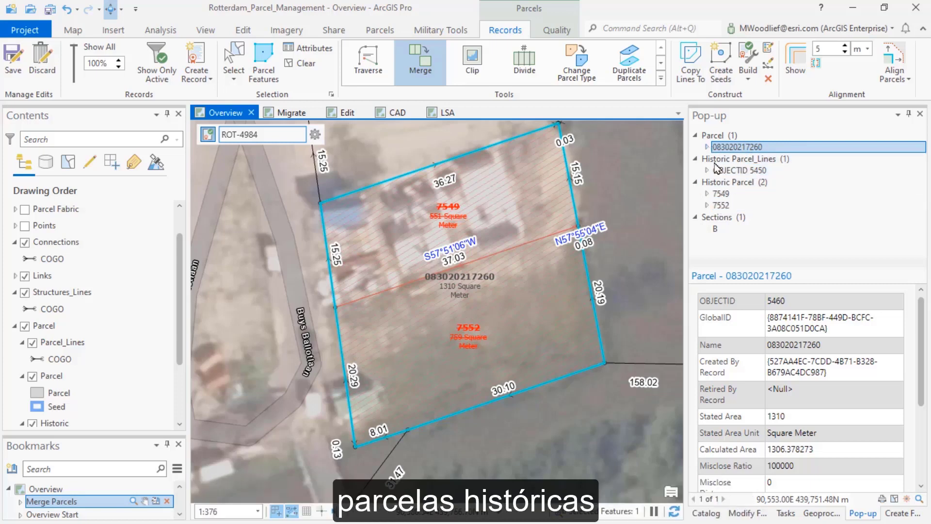
left_click(708, 147)
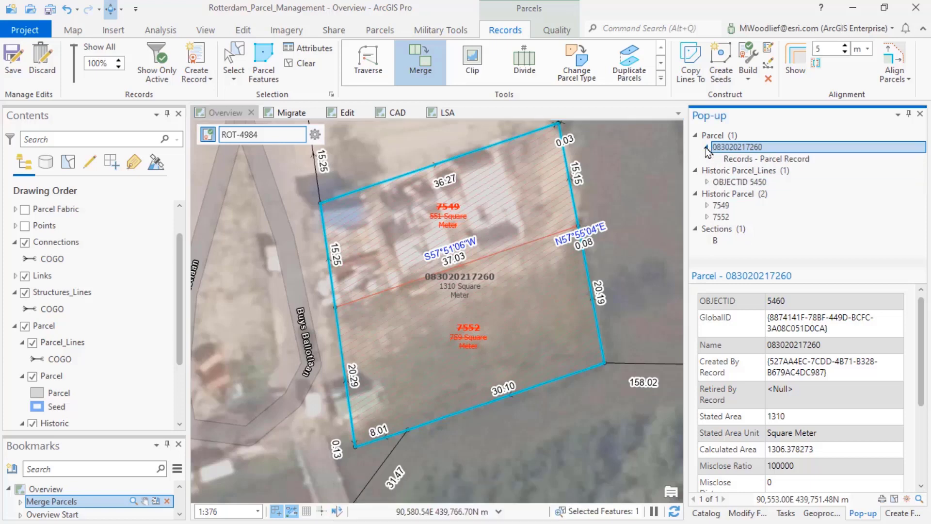
left_click(718, 158)
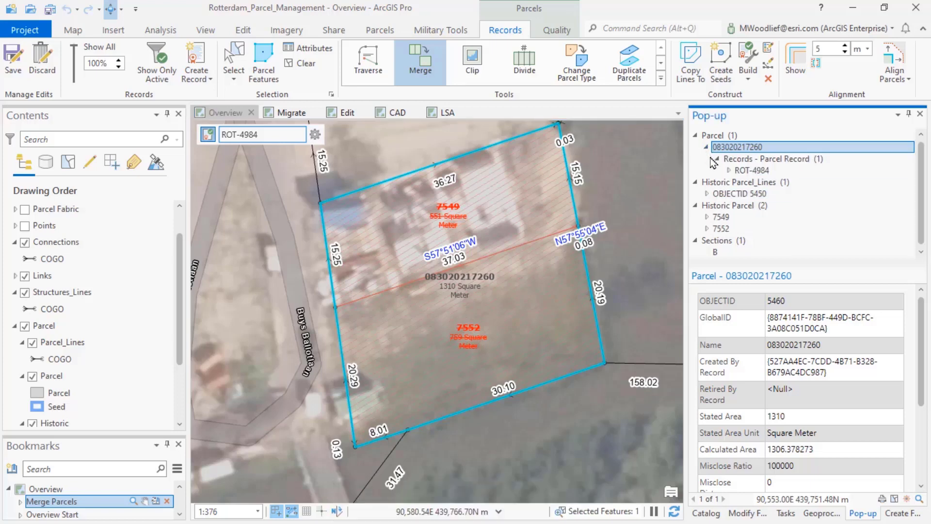
left_click(734, 170)
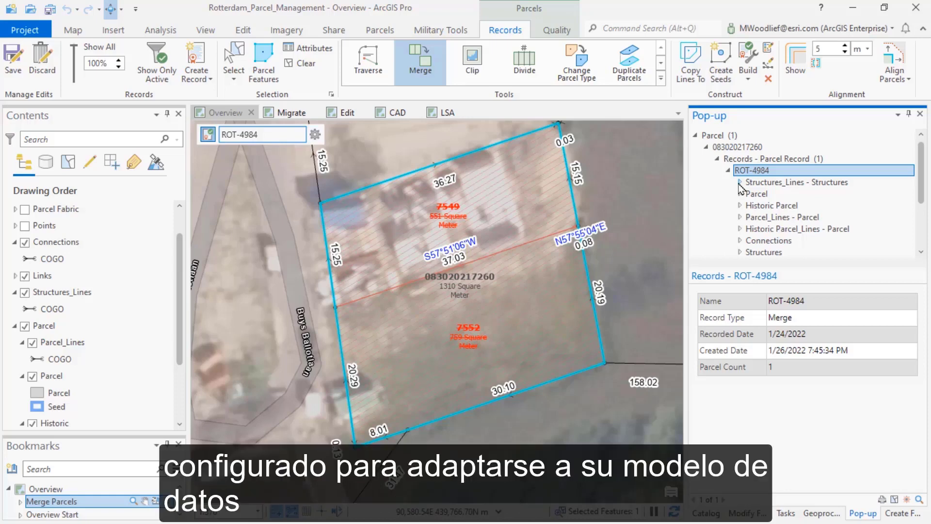
Switch to the Migrate map and start the Load data into a parcel fabric task
left_click(809, 515)
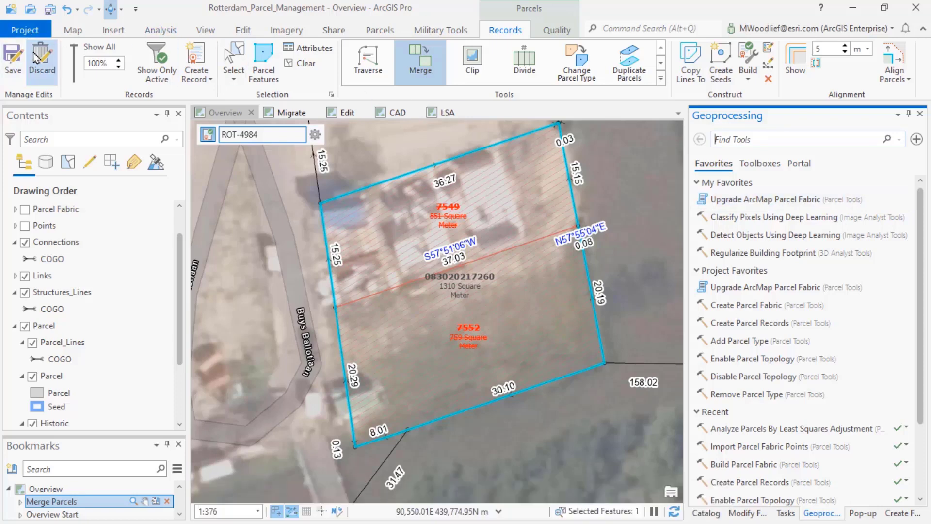
left_click(297, 112)
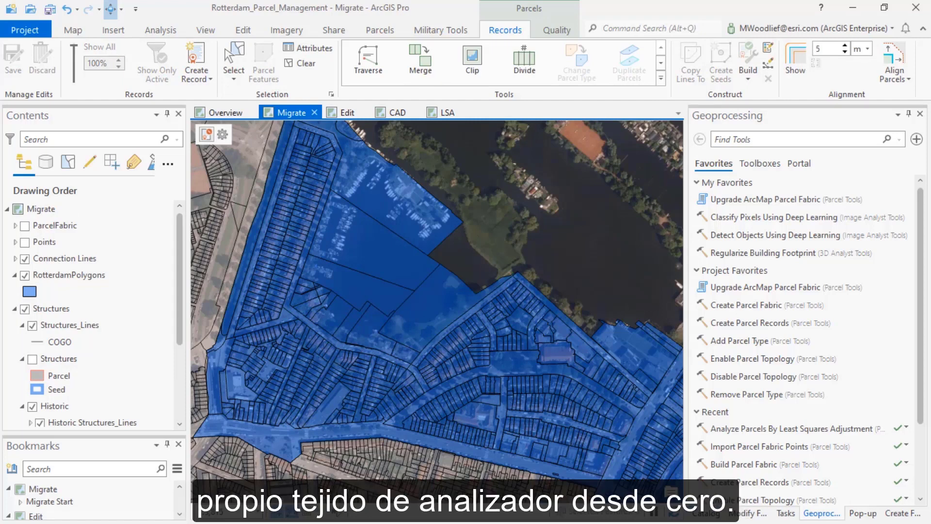
left_click(786, 512)
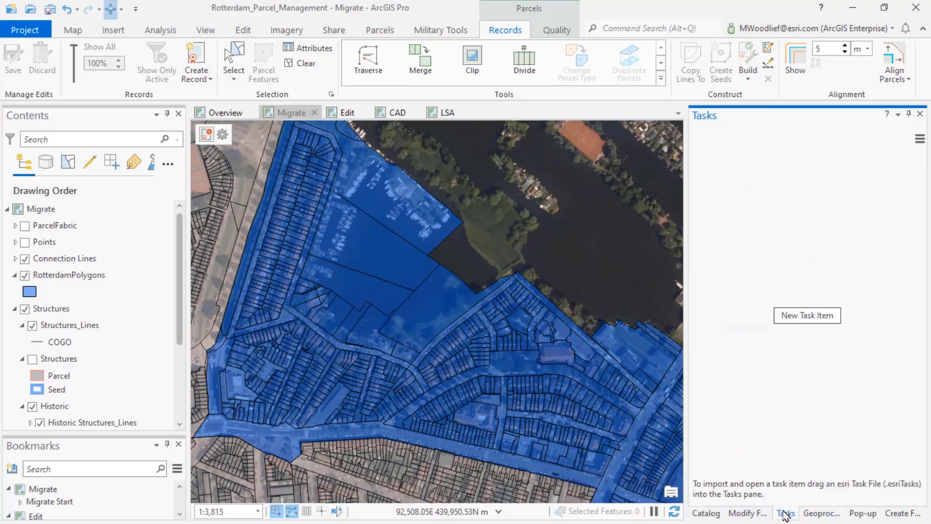
left_click(698, 176)
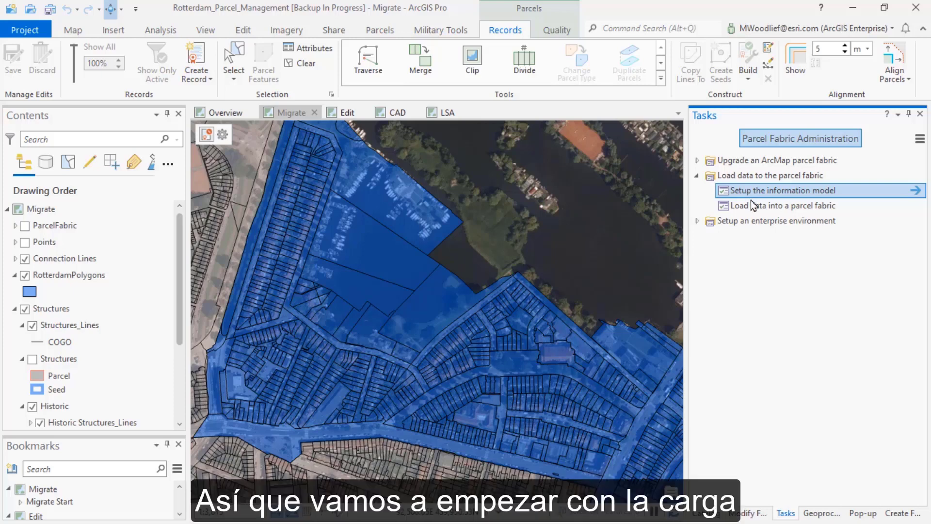
left_click(756, 208)
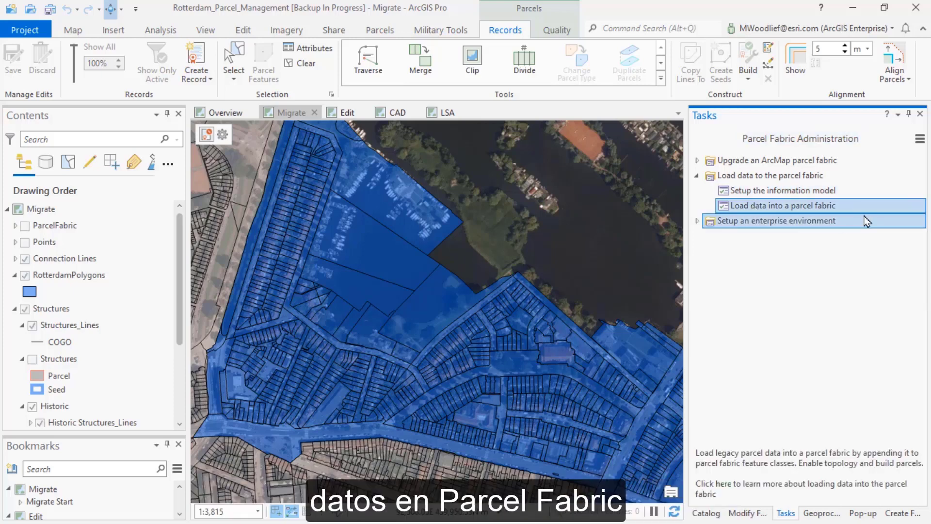
left_click(915, 206)
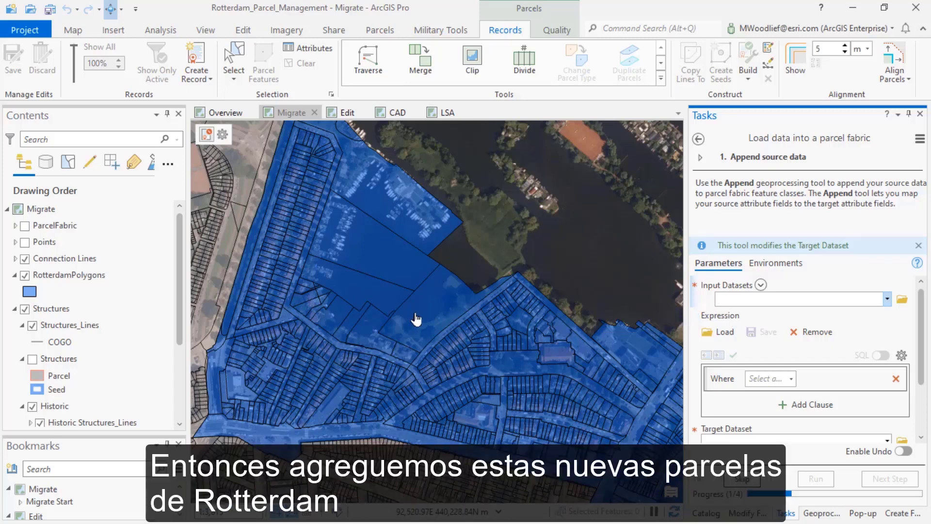
Append RotterdamPolygons to the Parcel\Parcel target dataset using the field map, and hide the RotterdamPolygons layer
left_click(887, 299)
left_click(776, 154)
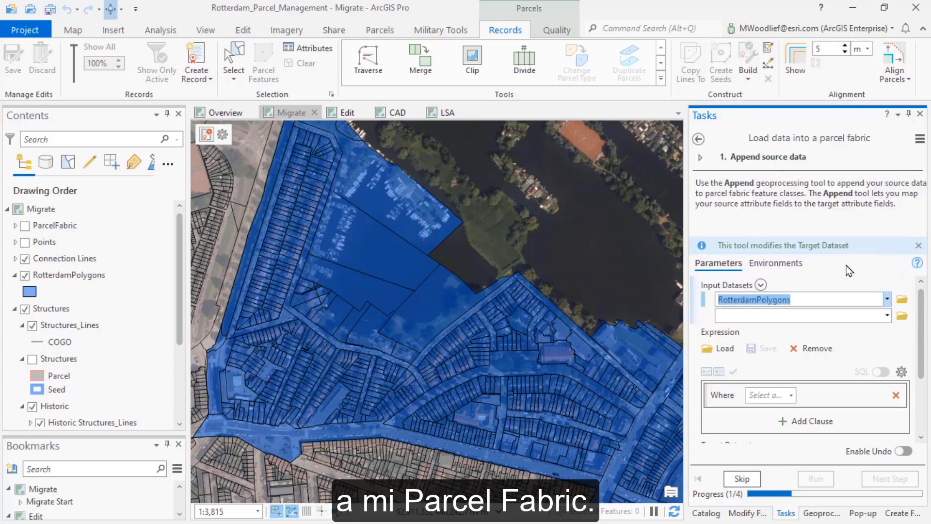
left_click_drag(921, 304, 924, 364)
left_click(888, 365)
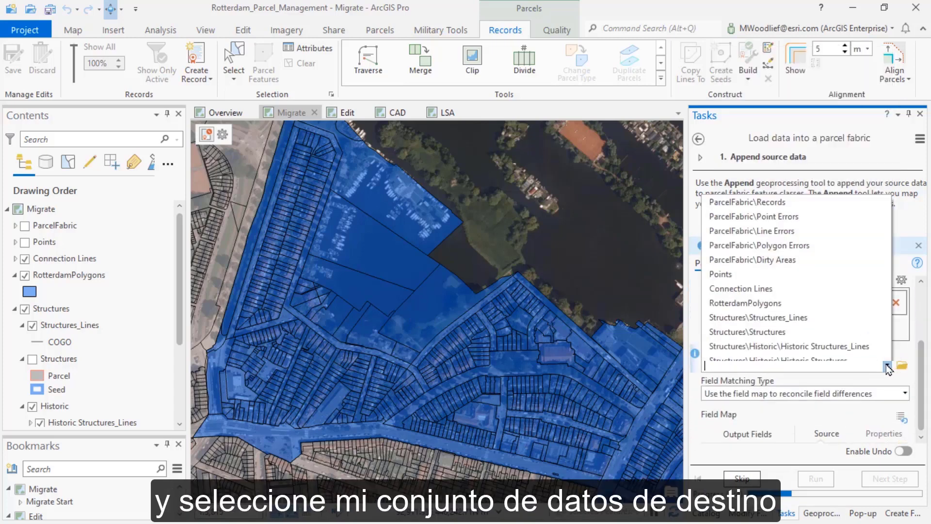
left_click(750, 307)
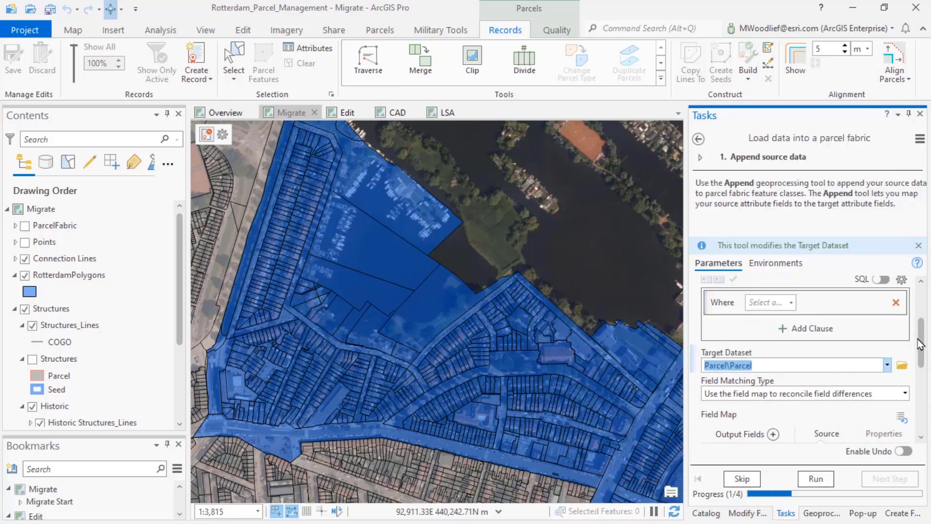
left_click_drag(928, 350, 928, 374)
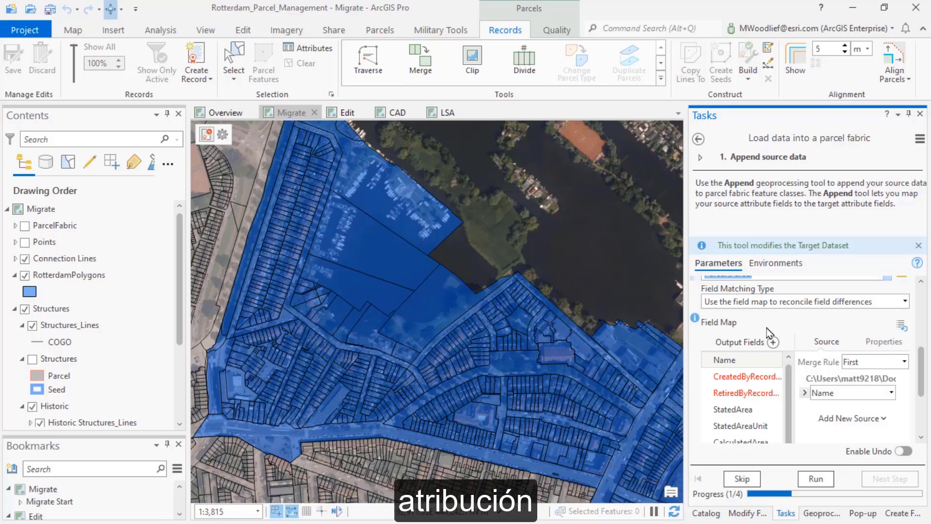
left_click(809, 479)
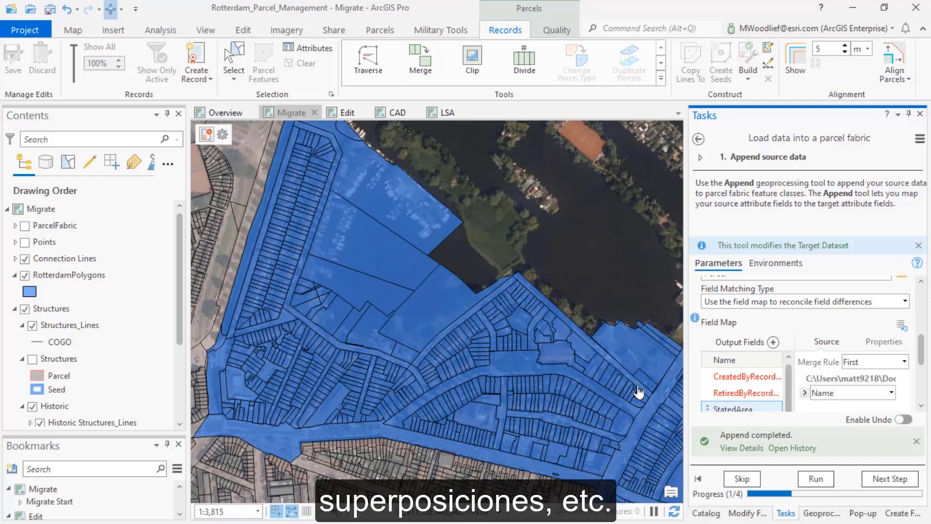
left_click(24, 276)
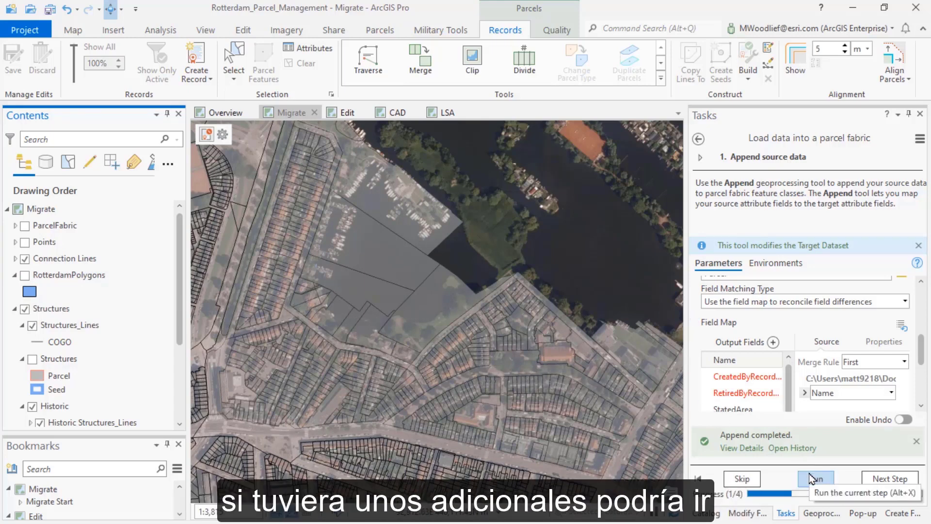
Set ParcelFabric as the input for enabling the parcel topology and proceed to the parcel record creation step
left_click(886, 480)
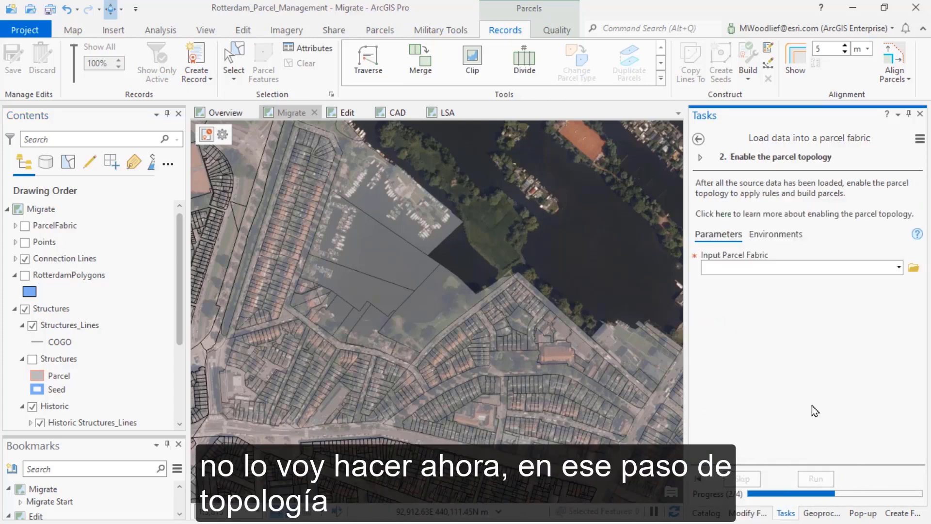
left_click(899, 268)
left_click(760, 285)
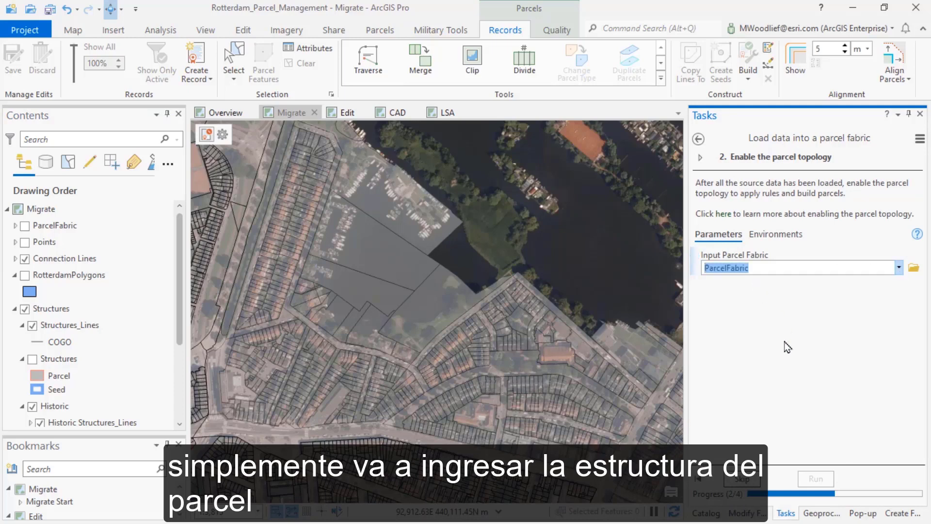
left_click(813, 479)
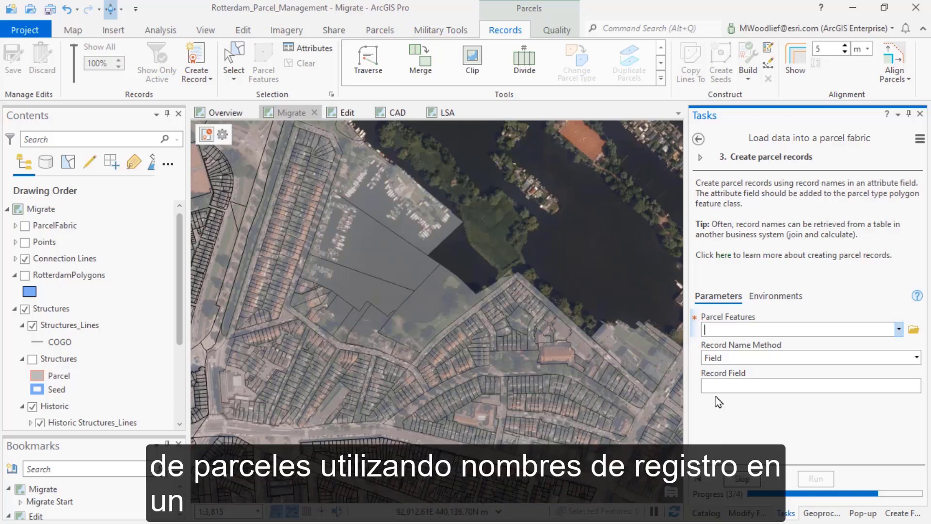
Create parcel records for the Parcel\Parcel features using the Field record name method and the name field as the record field
left_click(900, 329)
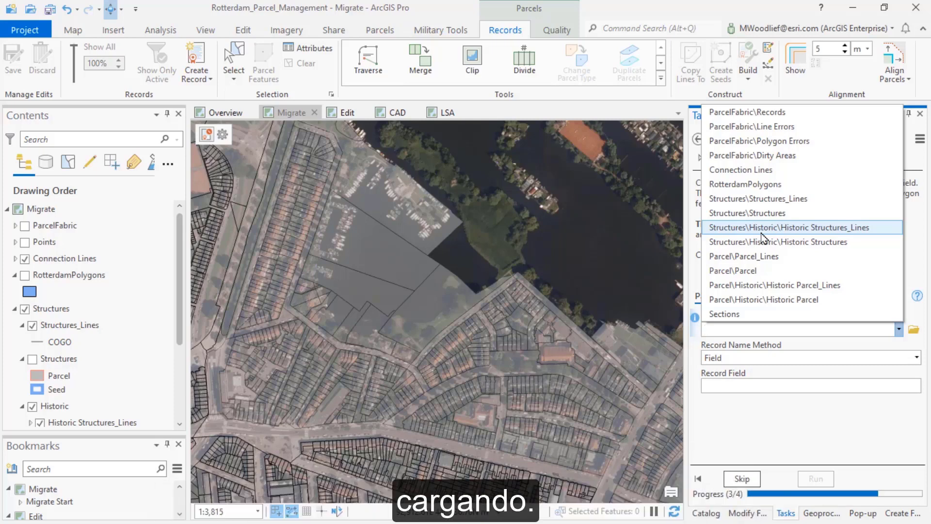
left_click(732, 270)
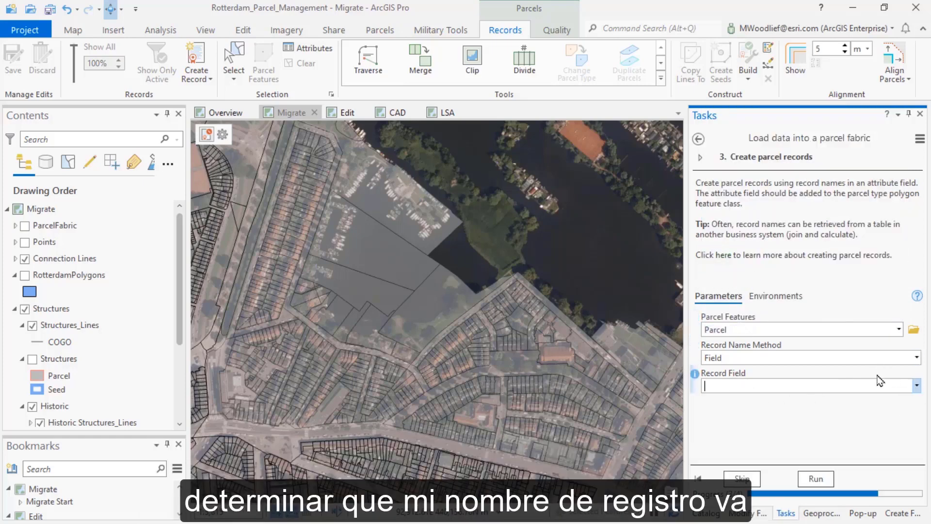
left_click(914, 387)
left_click(811, 402)
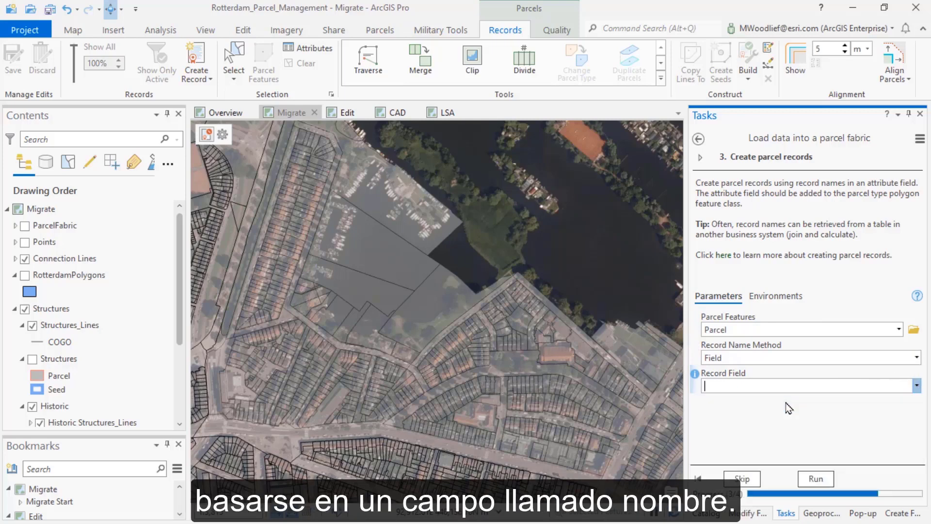
left_click(814, 475)
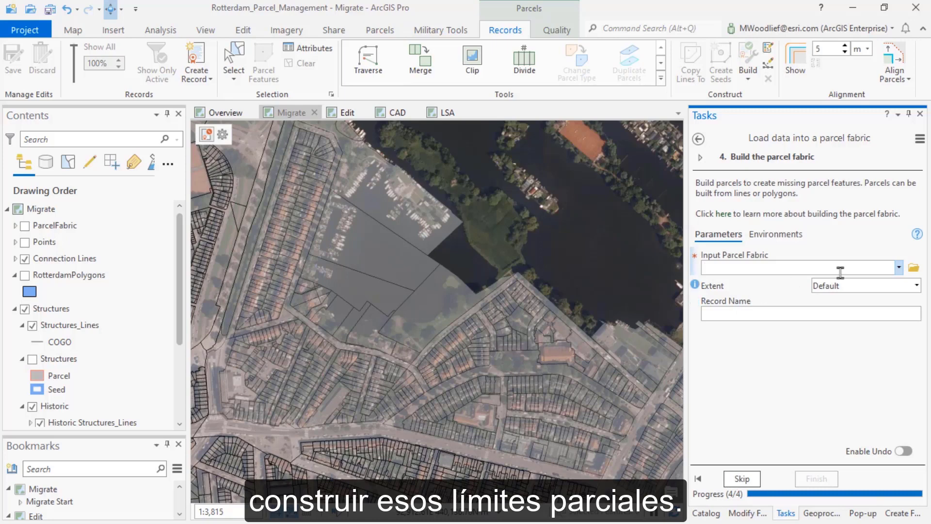
Build the parcel fabric with ParcelFabric as input and the default extent, and examine the parcel lines around the residential blocks
left_click(900, 267)
left_click(718, 284)
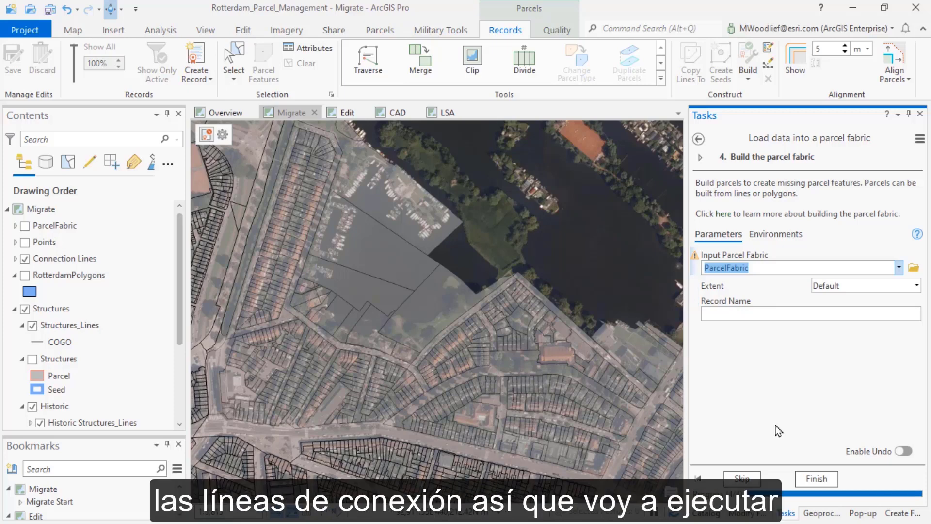
left_click(809, 479)
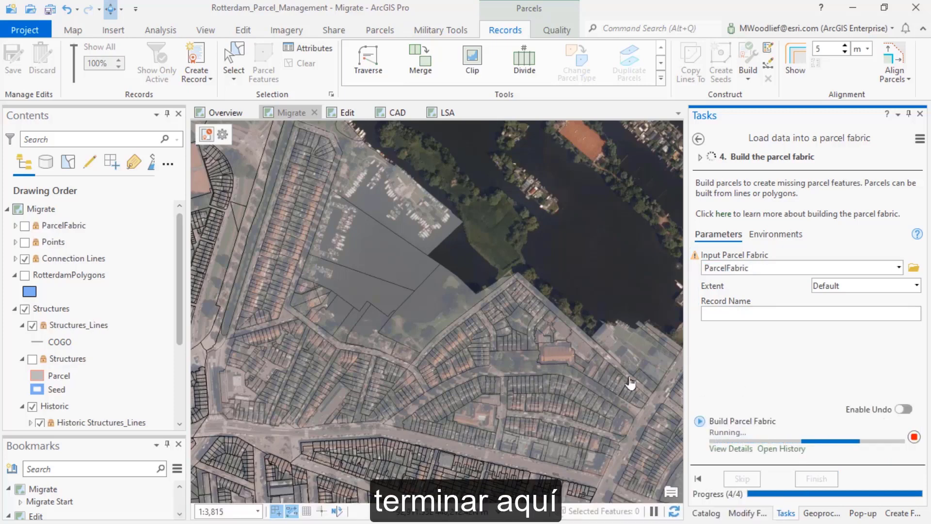
scroll(295, 322, "up", 4)
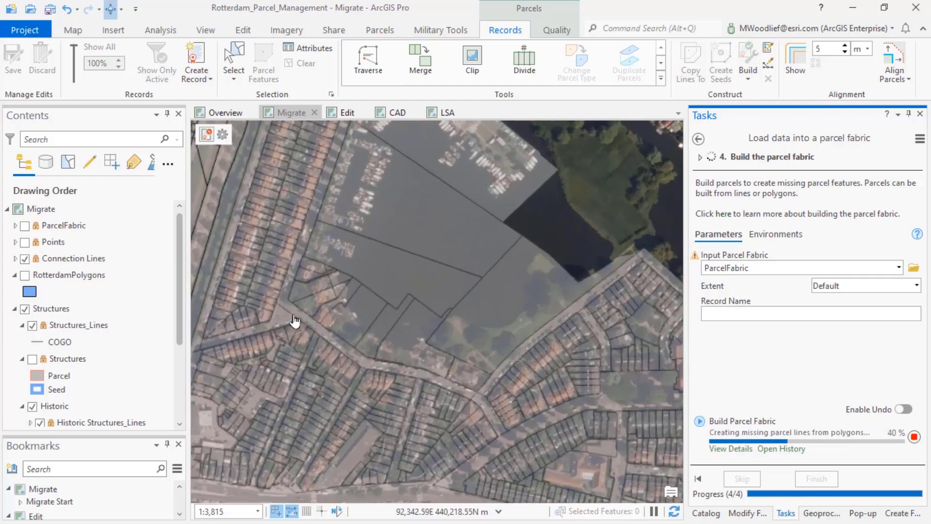
left_click_drag(371, 355, 442, 140)
scroll(441, 359, "up", 1)
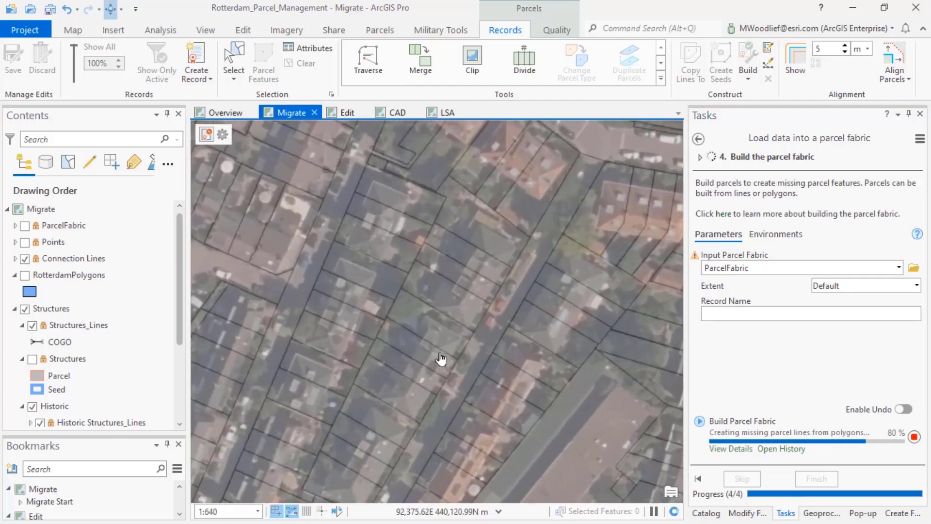
scroll(441, 359, "up", 1)
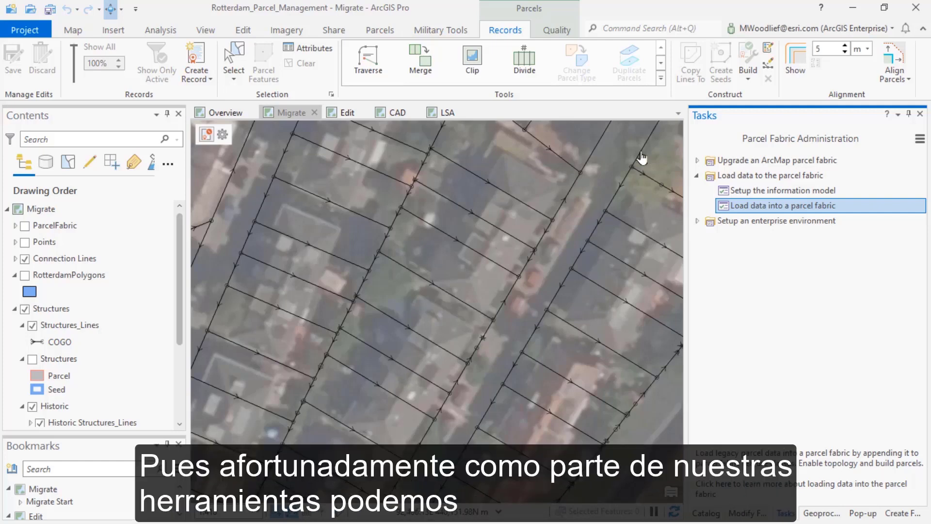
Use Update COGO on all visible Parcel_Lines features to update all distance and direction values
left_click(661, 78)
scroll(450, 258, "down", 5)
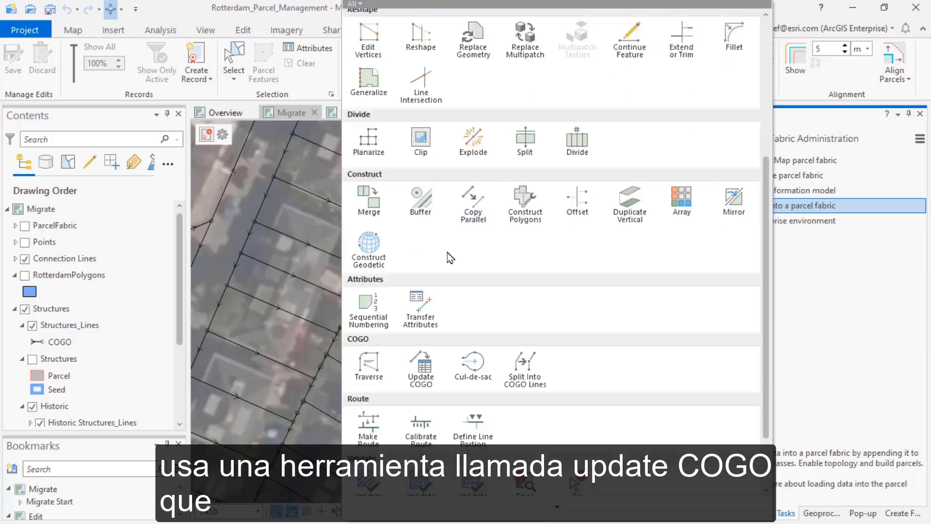
left_click(421, 373)
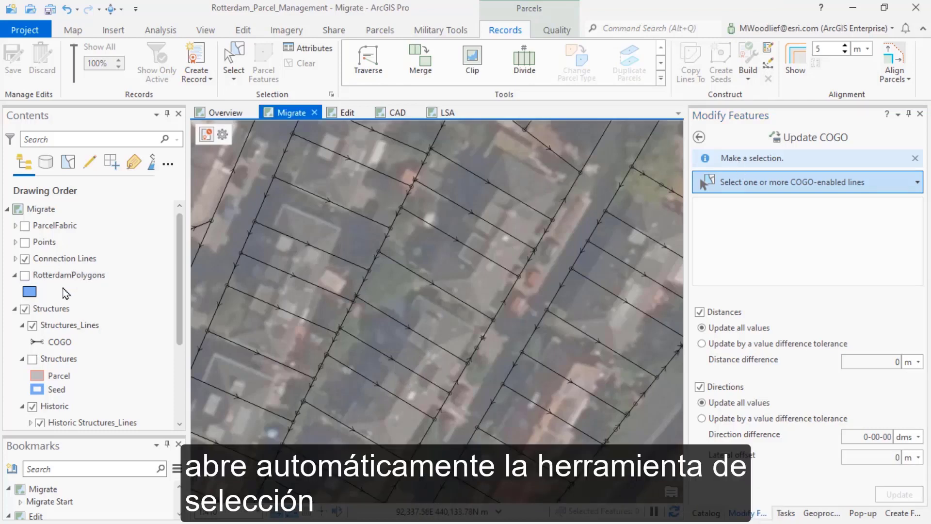
scroll(67, 311, "down", 2)
scroll(67, 311, "down", 2)
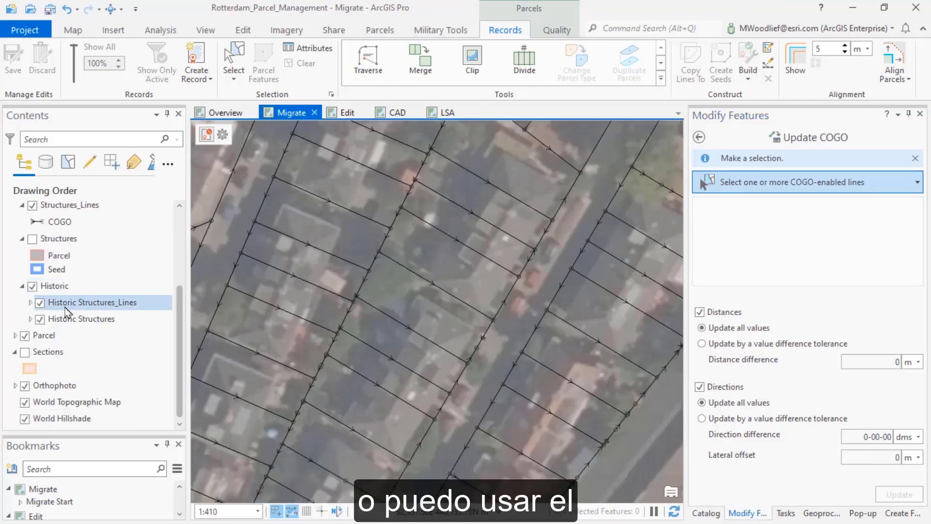
left_click(15, 336)
scroll(45, 350, "down", 1)
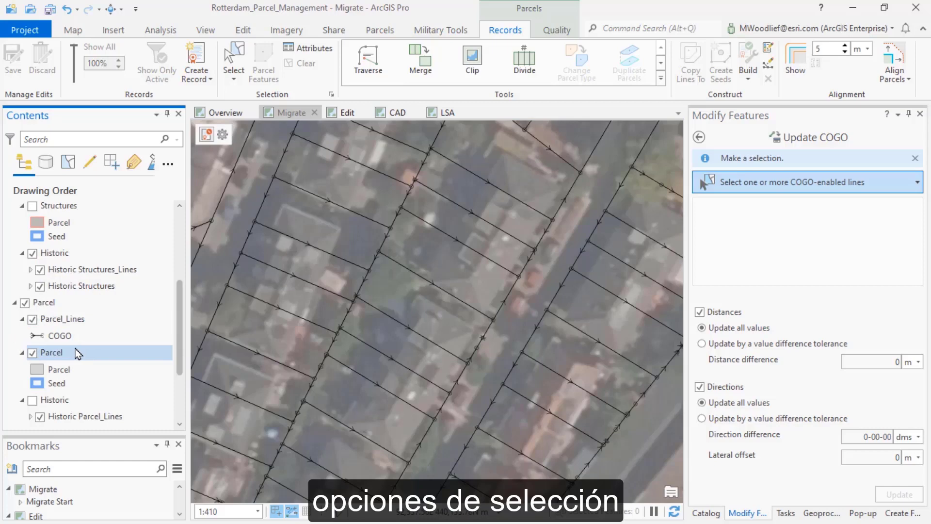
left_click(63, 320)
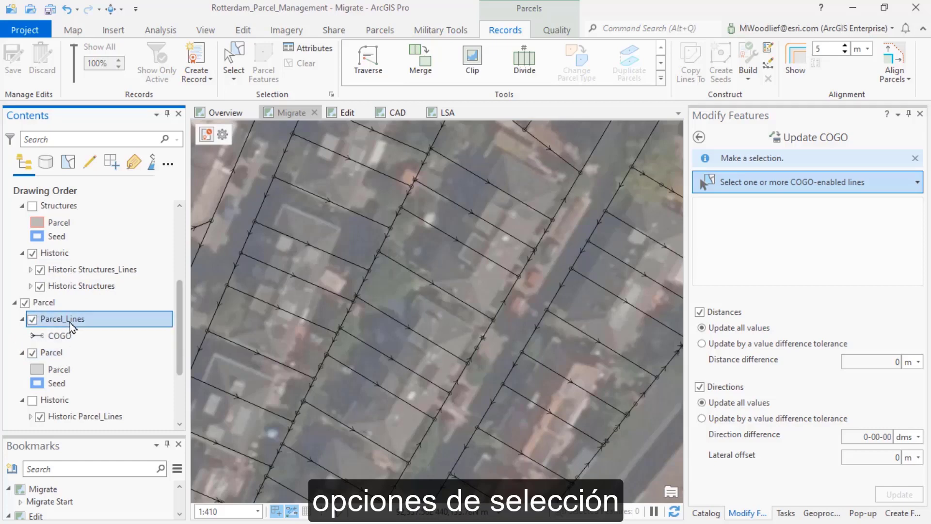
right_click(68, 322)
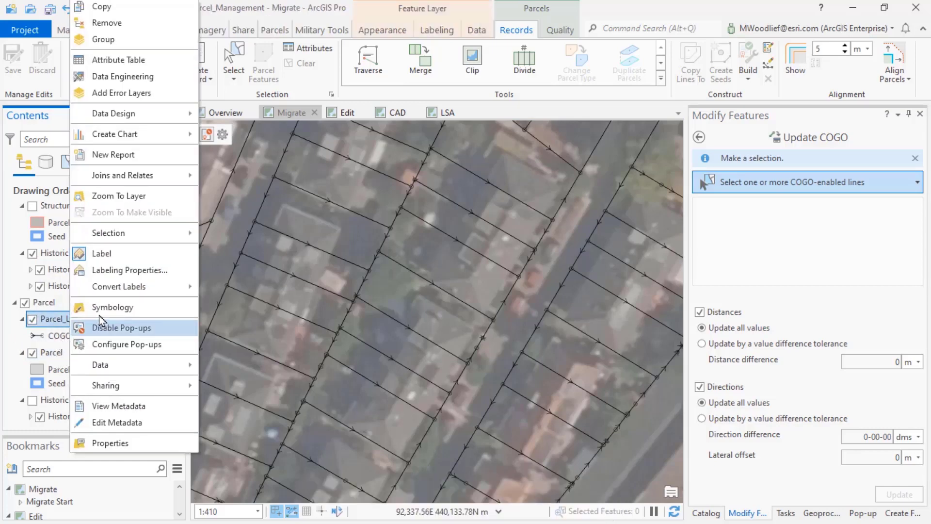
mouse_move(117, 291)
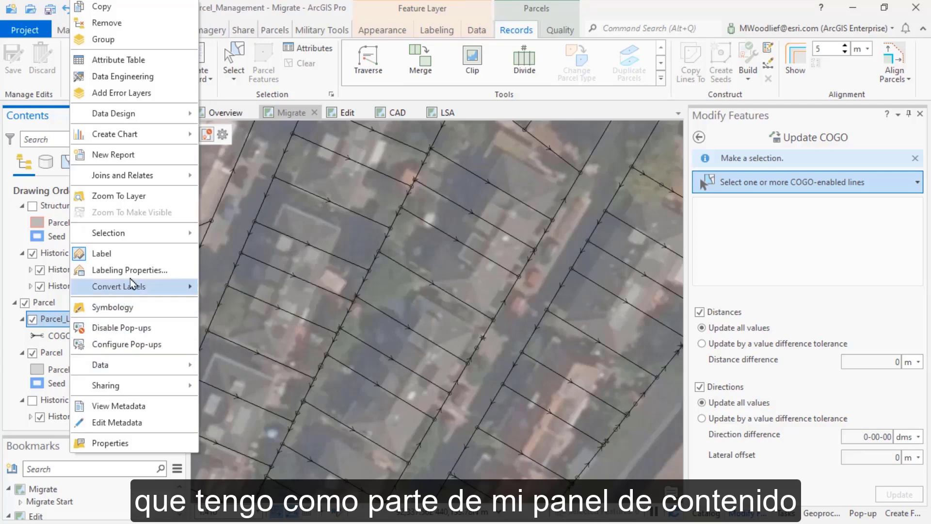
mouse_move(135, 234)
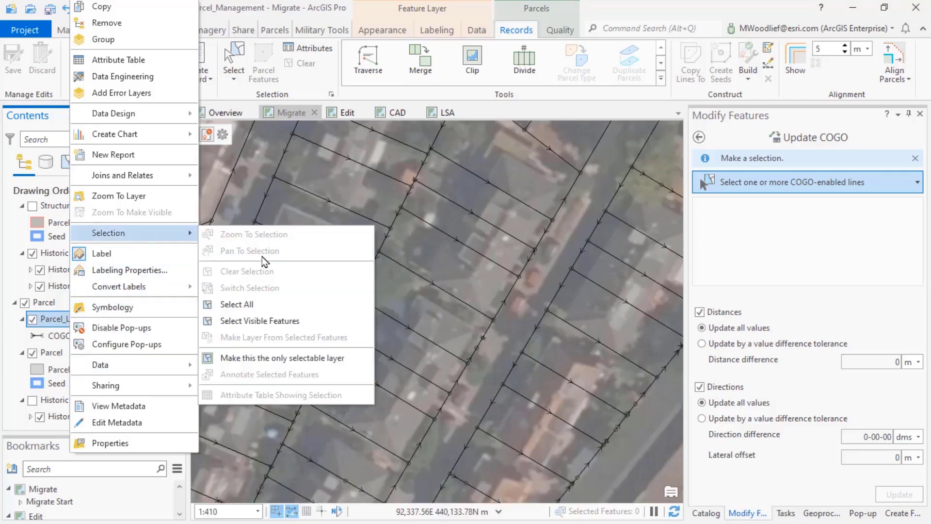
left_click(252, 321)
left_click(252, 321)
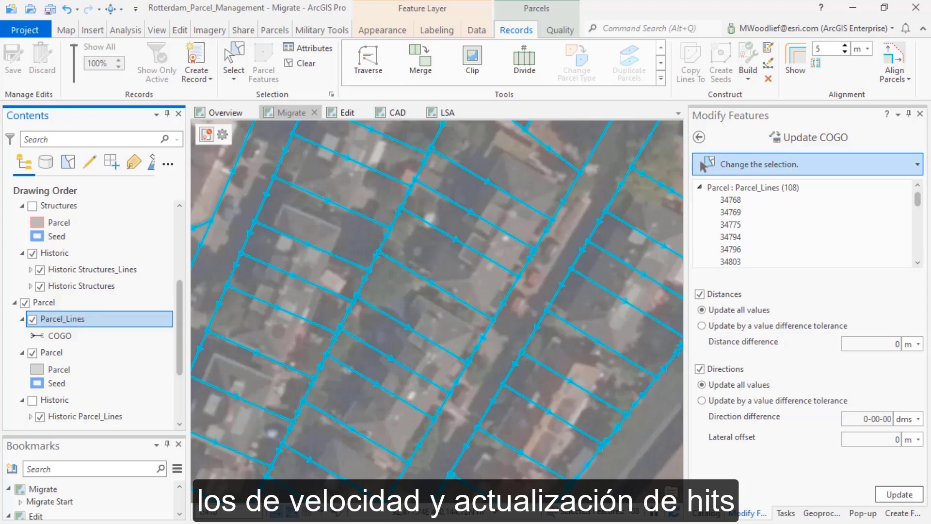
left_click(901, 496)
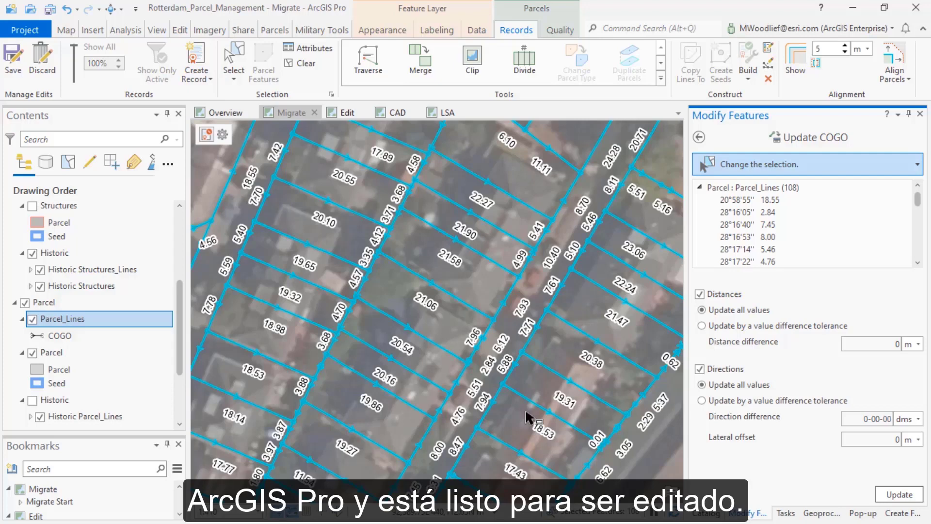
On the Edit map, create a record named 545871 with record type Split and recorded date 1/3/2022
left_click(350, 115)
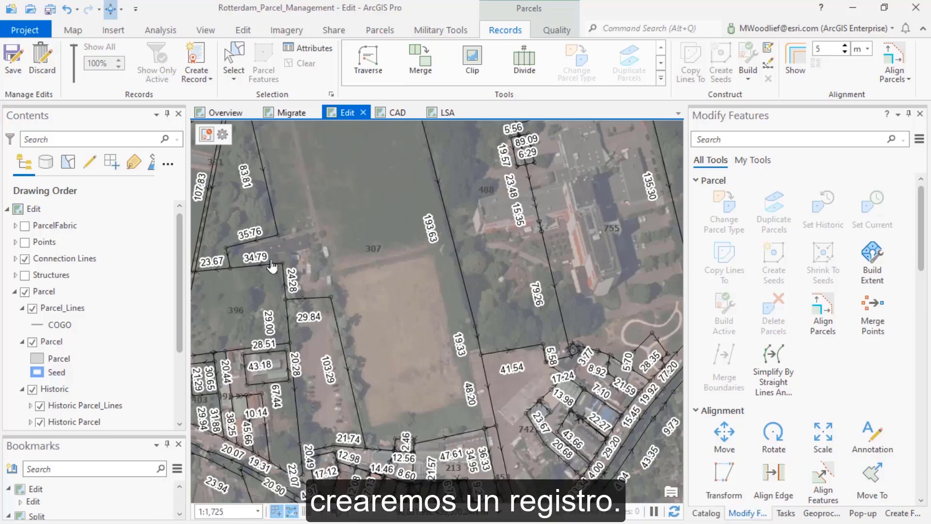
left_click(198, 60)
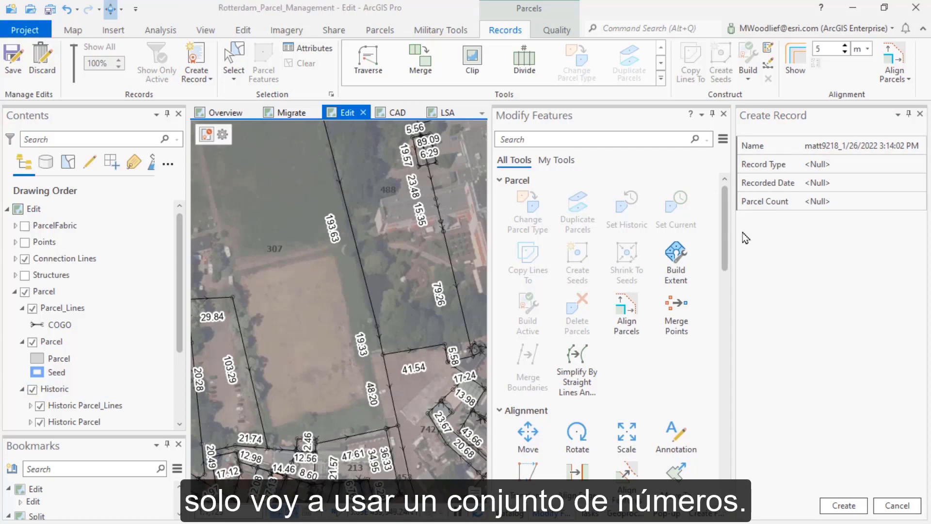
left_click(811, 148)
type("545871")
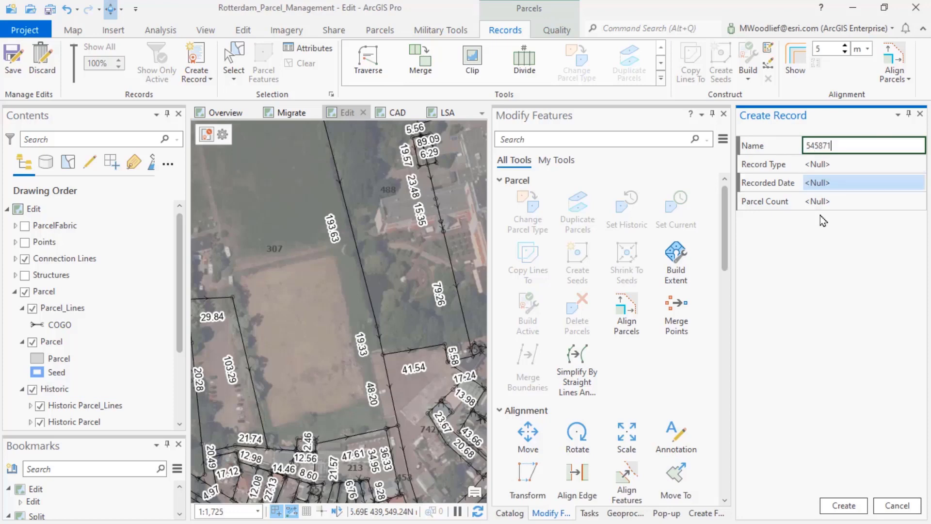
left_click(820, 166)
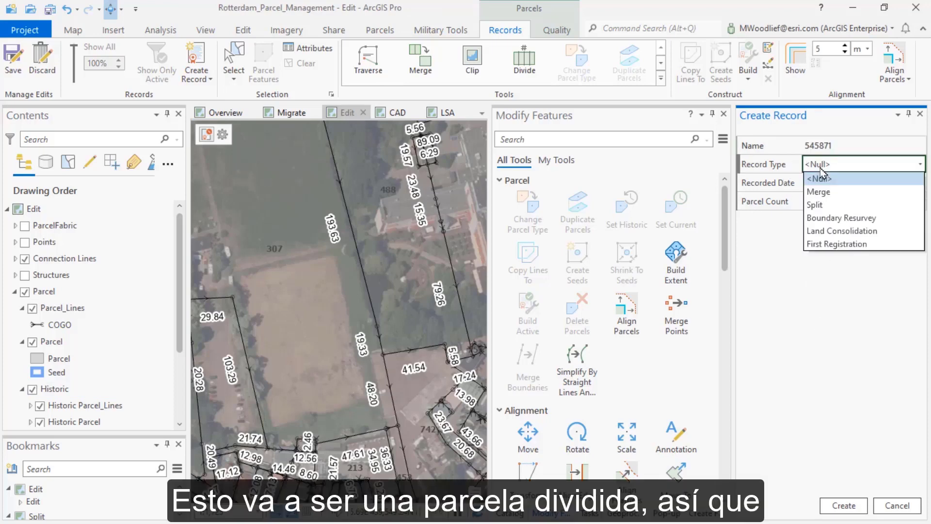
left_click(818, 204)
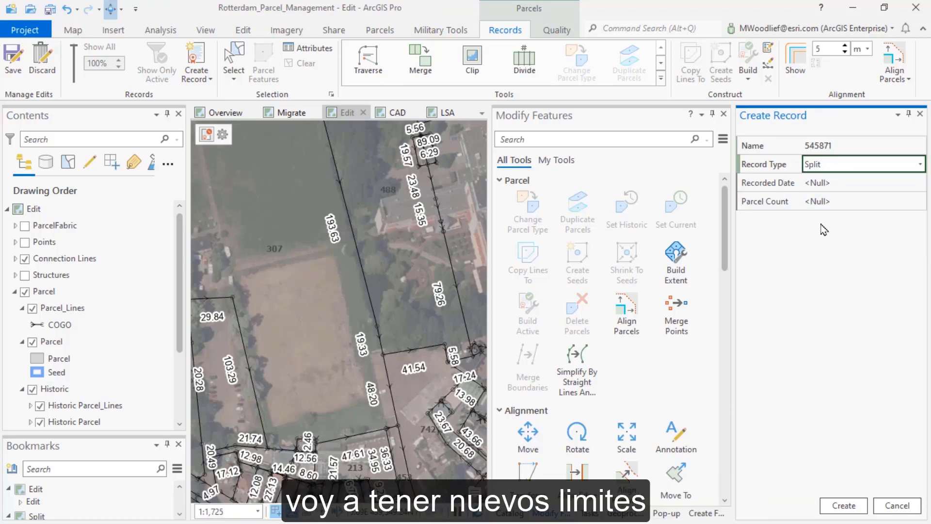
left_click(890, 184)
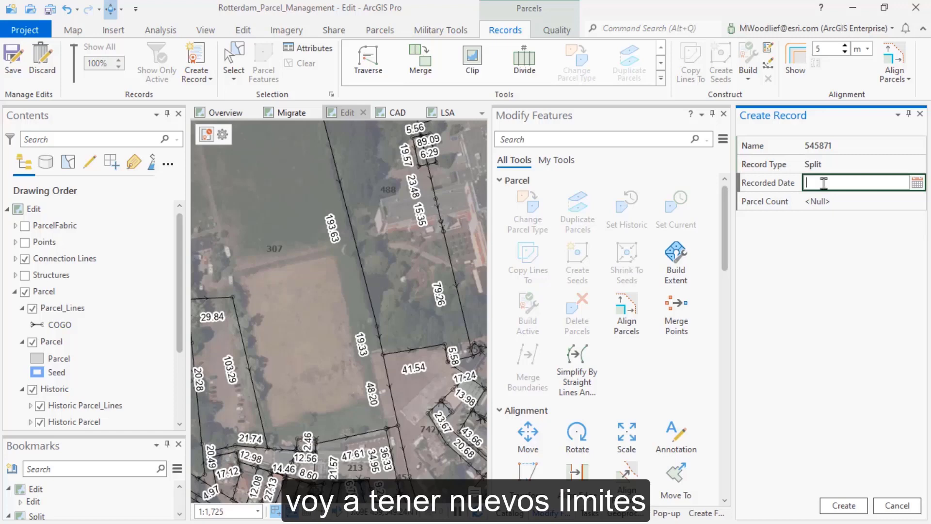
left_click(917, 183)
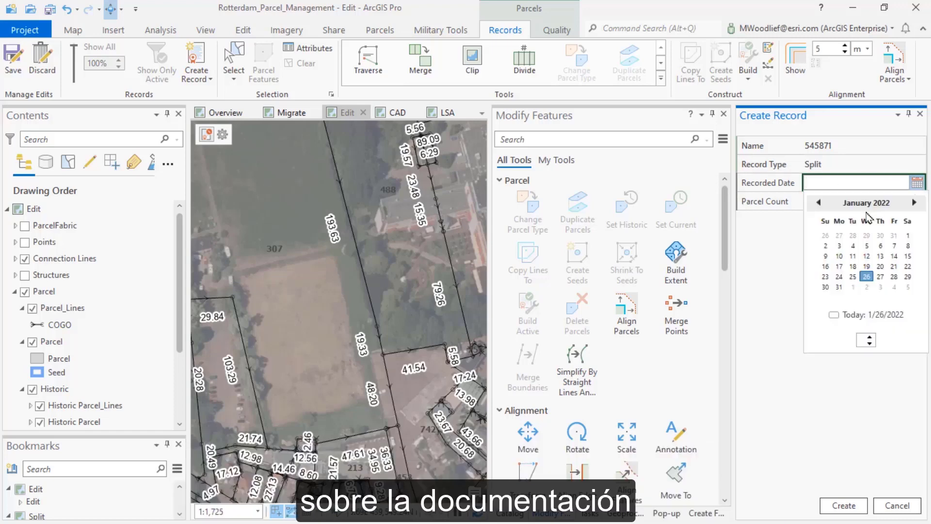
left_click(839, 245)
left_click(842, 507)
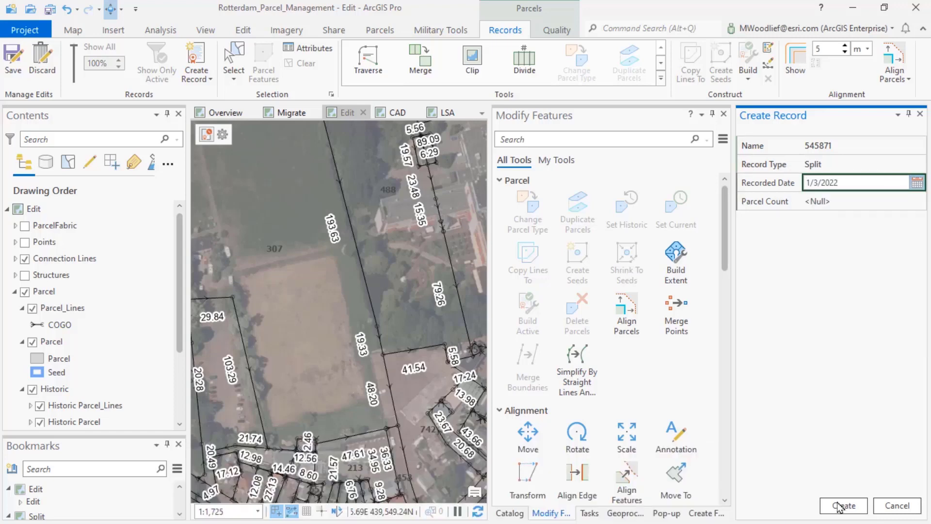
left_click(841, 507)
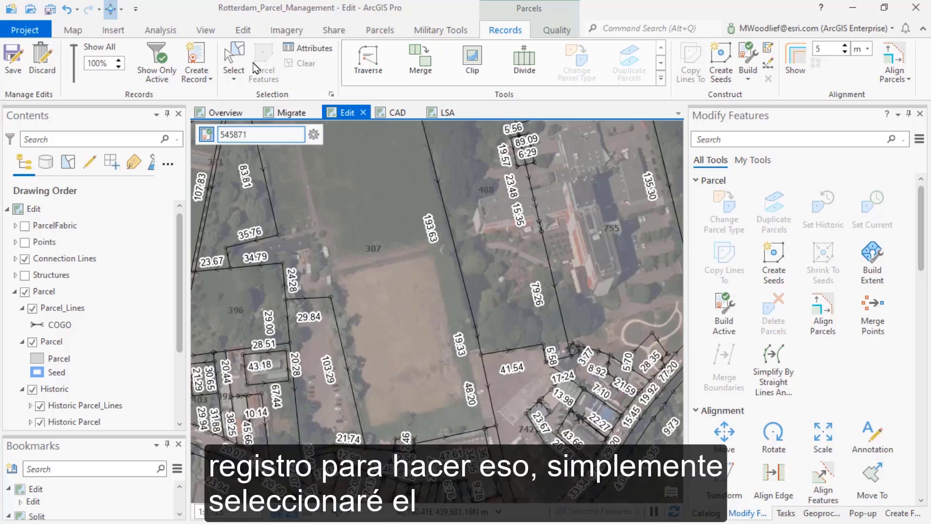
Copy the boundary lines of parcel 307 to the active record as parcel type Parcel, showing only the active record and preserving attributes
left_click(234, 57)
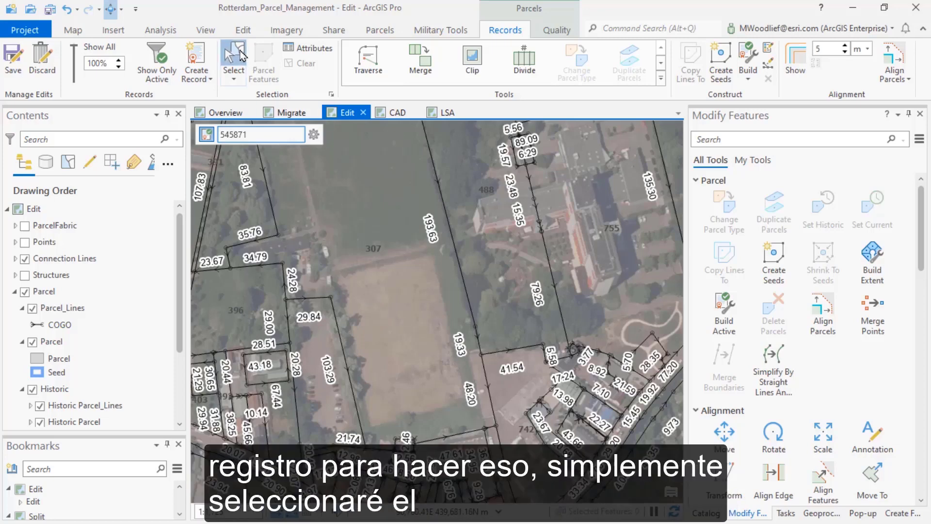
left_click(383, 296)
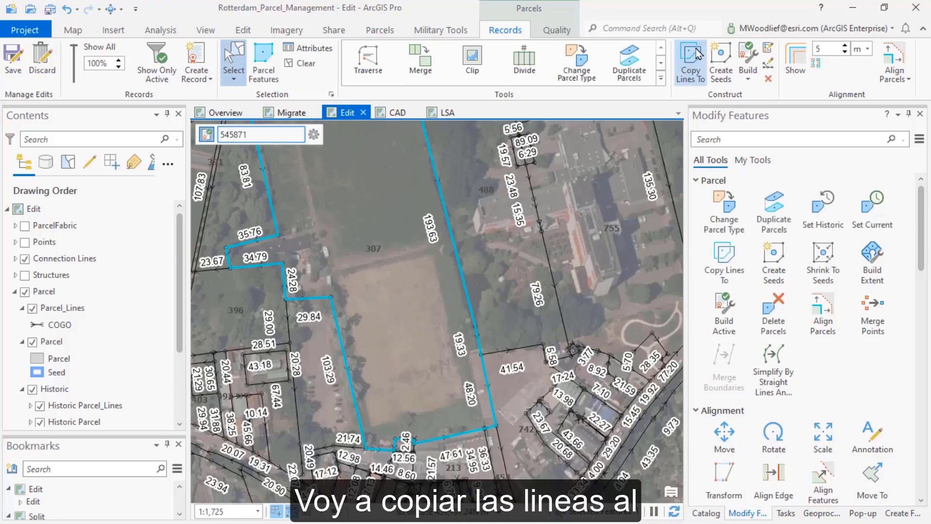
left_click(697, 53)
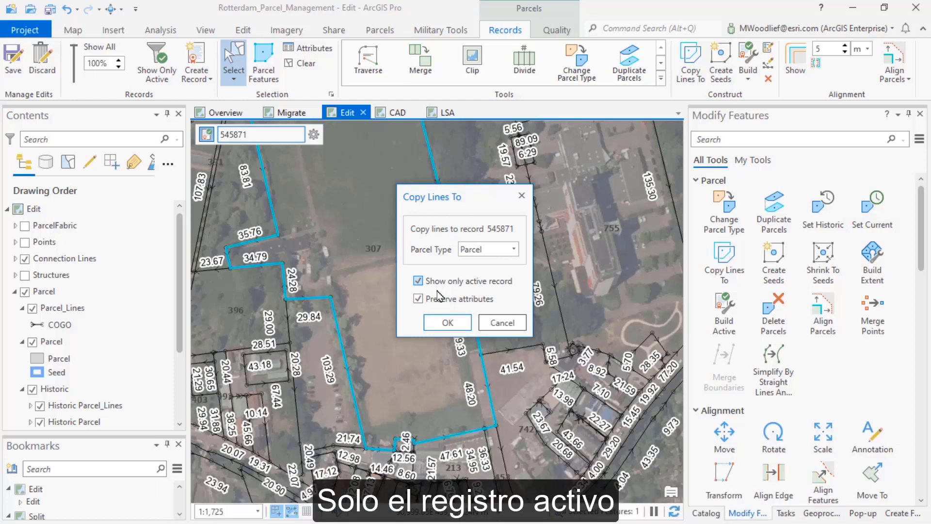
left_click(446, 323)
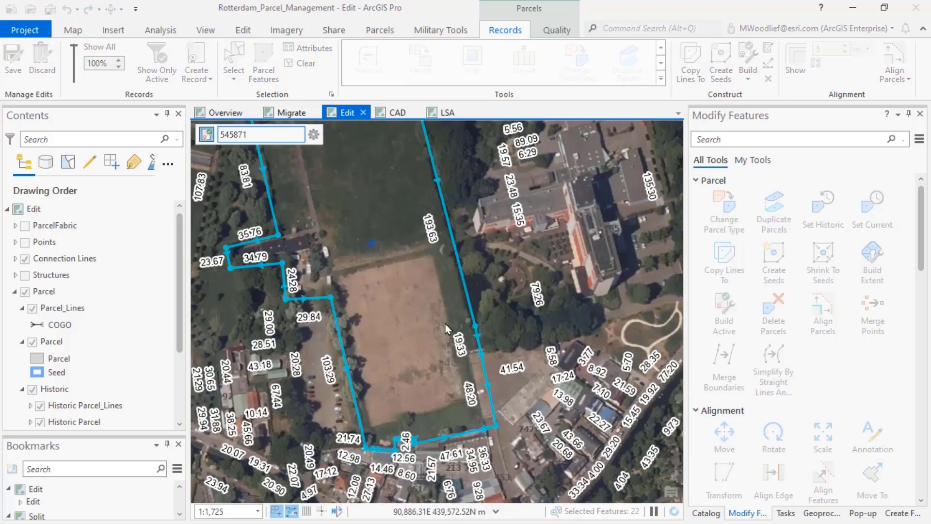
Delete the parcel 307 seed inside the copied boundary lines and clear the selection
left_click(372, 245)
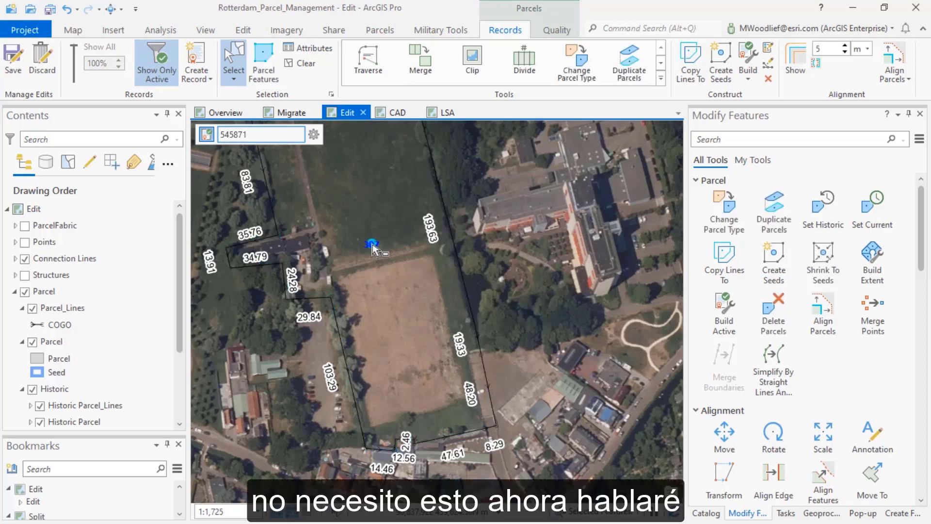
key("Delete")
left_click(503, 305)
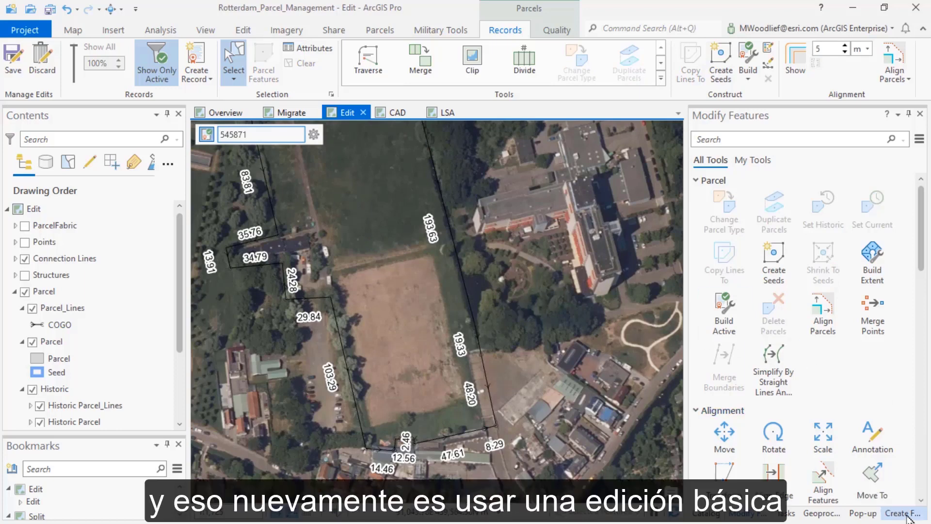
Draw a 25 m two-point ParcelLines line from the east end of the 29.84 m boundary line, parallel to the 24.28 m line
left_click(905, 515)
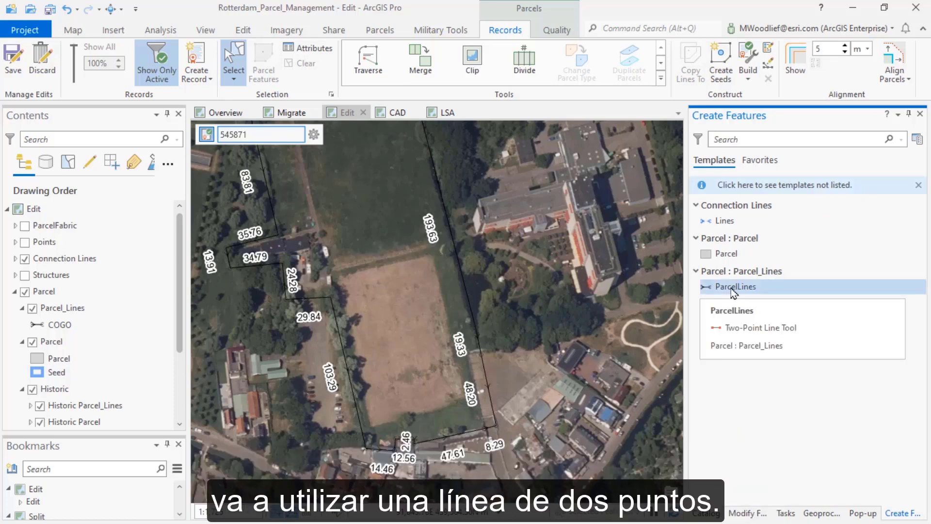
left_click(733, 288)
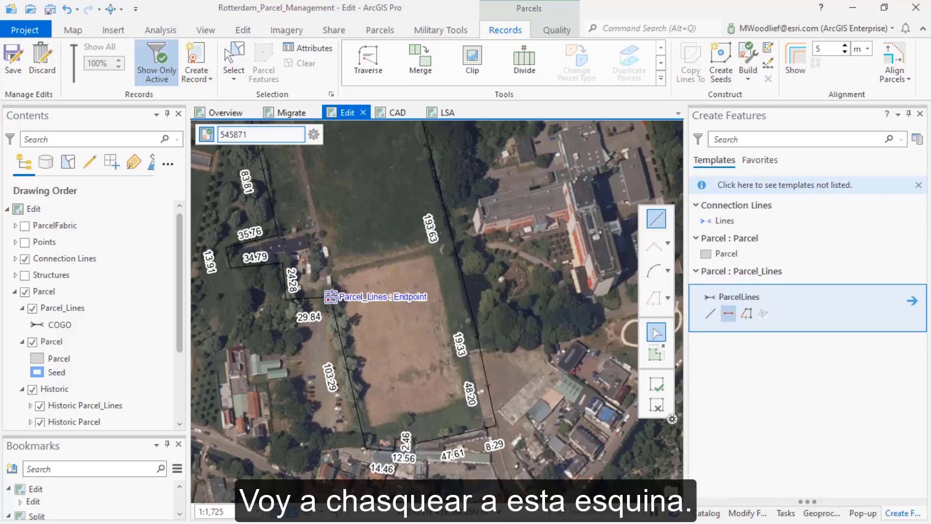
scroll(331, 296, "up", 4)
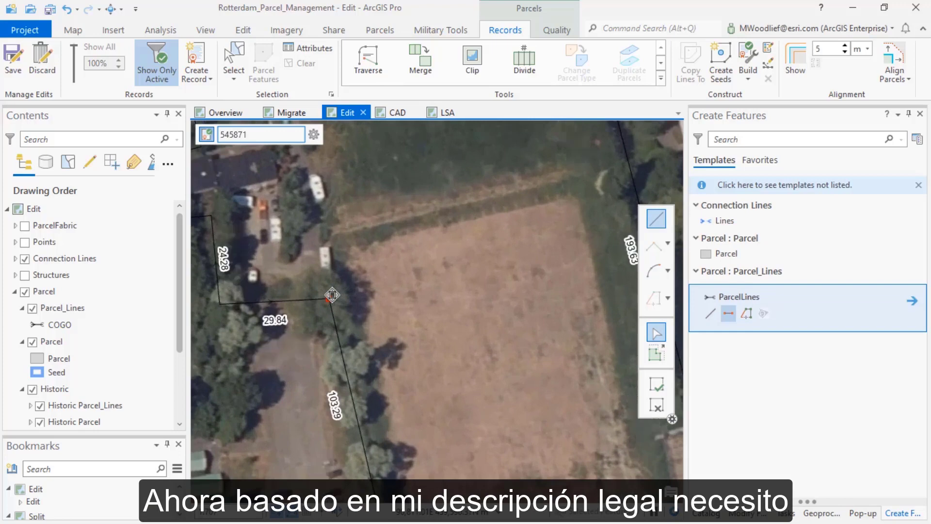
left_click(332, 295)
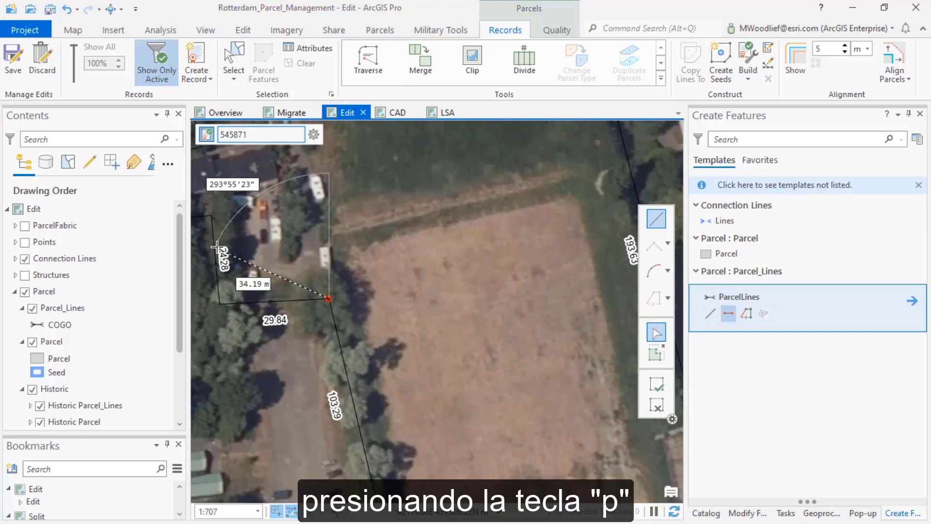
key("p")
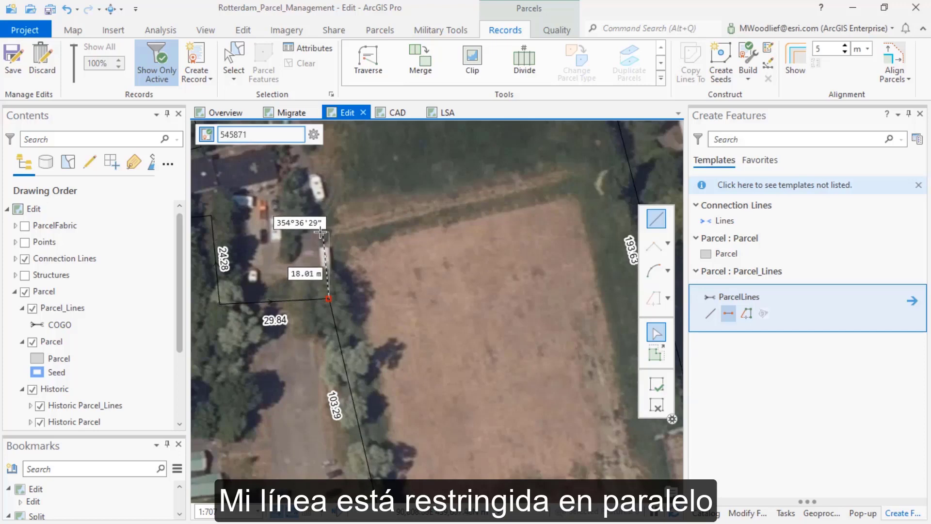
key("Tab")
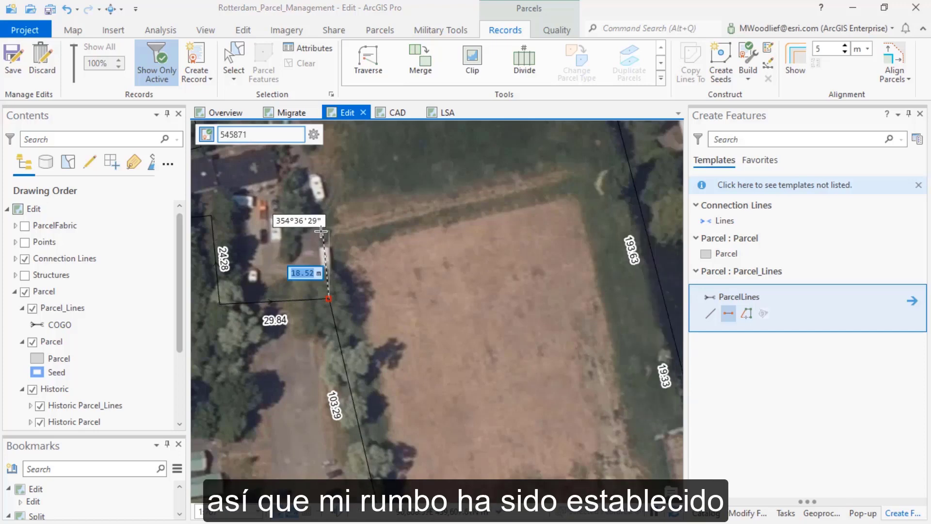
key("Tab")
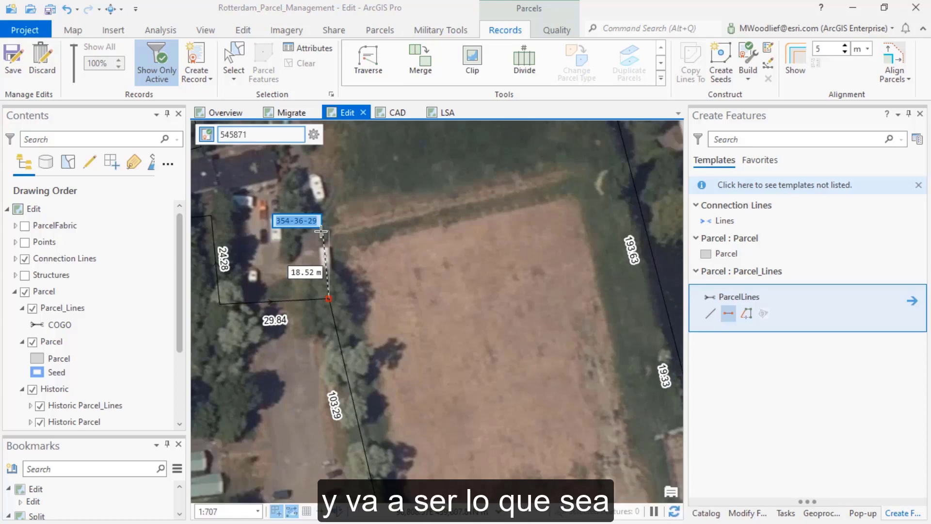
key("Tab")
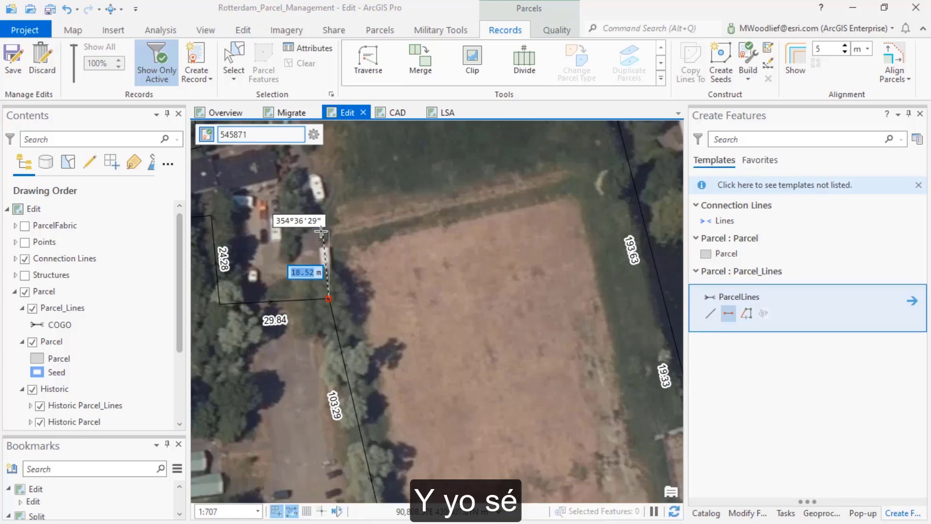
type("25")
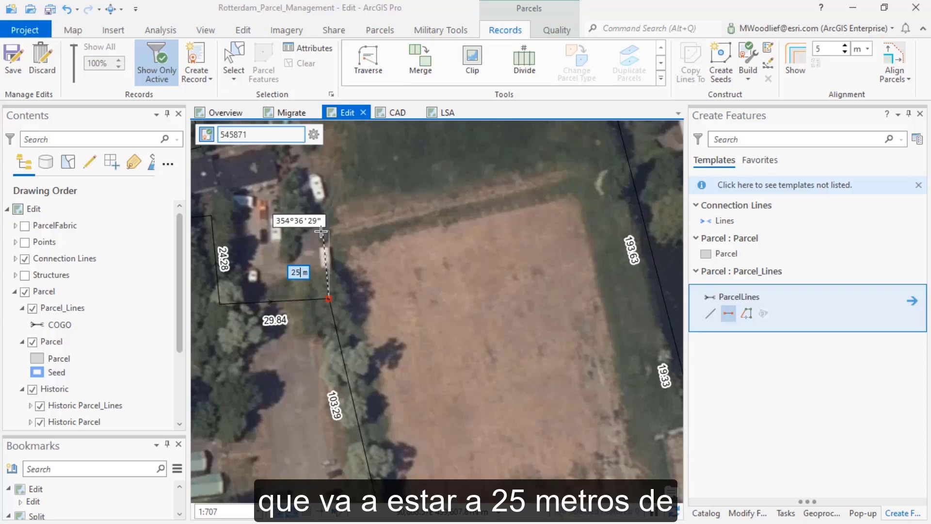
key("Return")
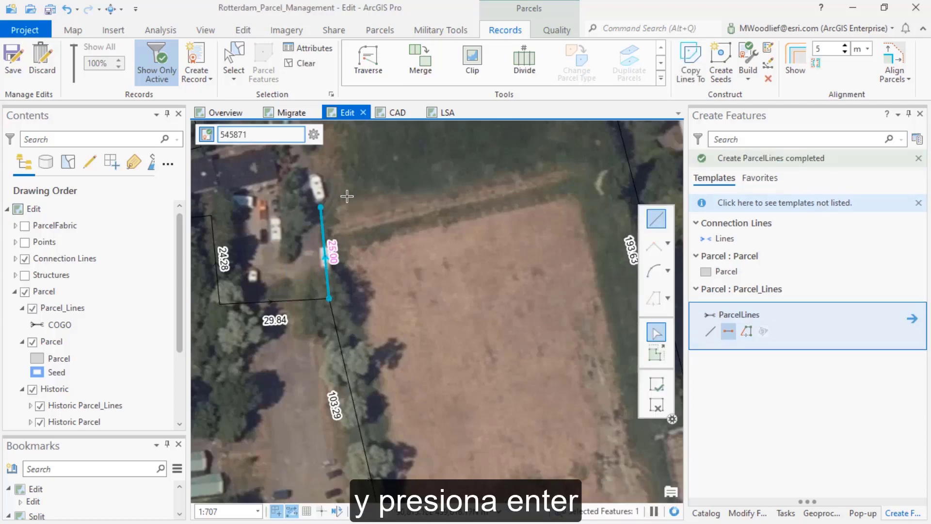
Draw a parcel line about 84.33 m long from the 25 m line's free end to the 193.63 m boundary line, and clear the selection
left_click(321, 207)
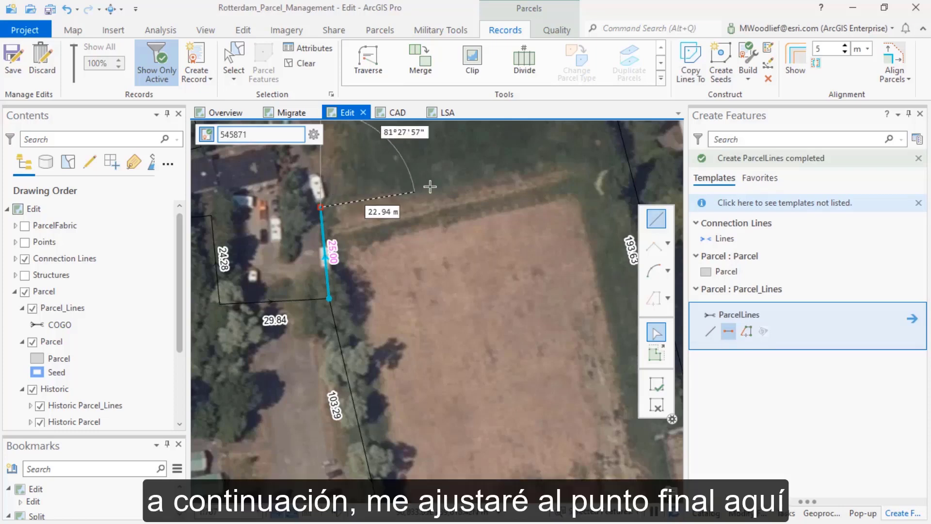
double_click(622, 141)
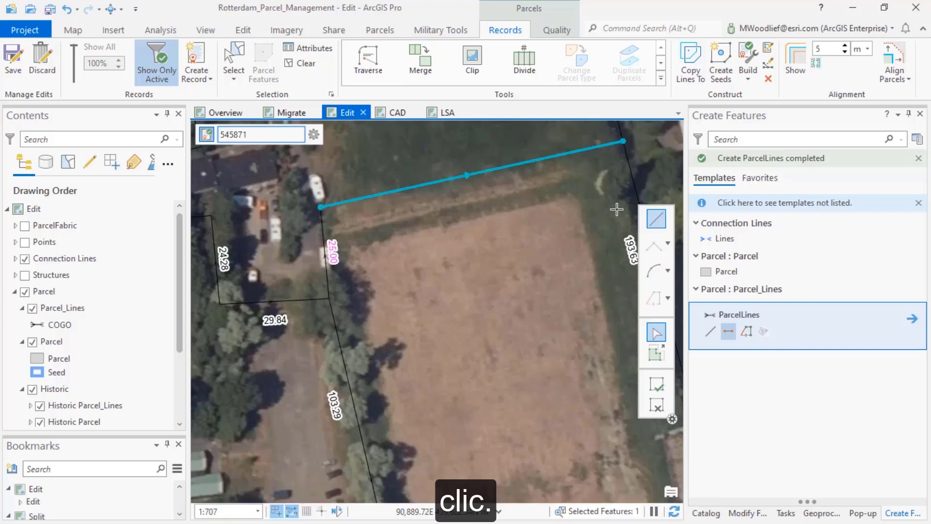
left_click(304, 63)
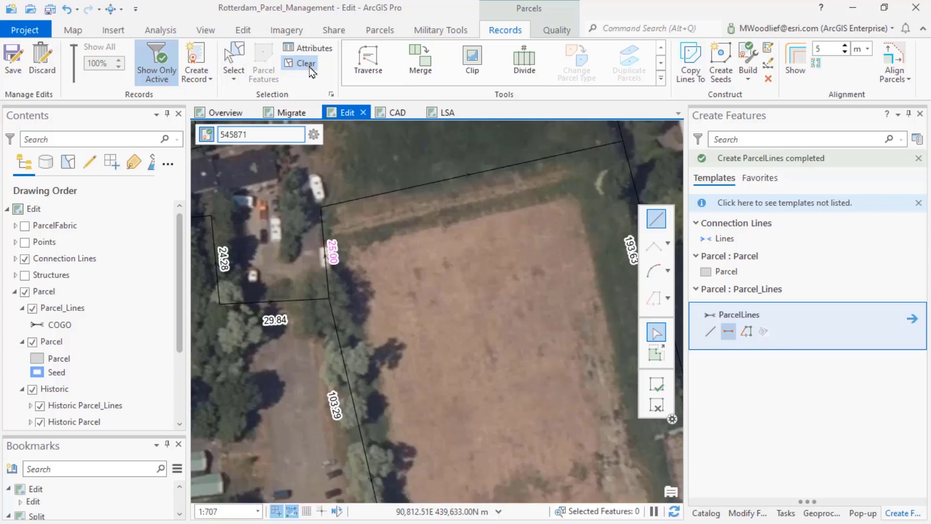
Create parcel seeds in the split parcel's enclosed loops and build the parcels of the active record
scroll(444, 270, "down", 2)
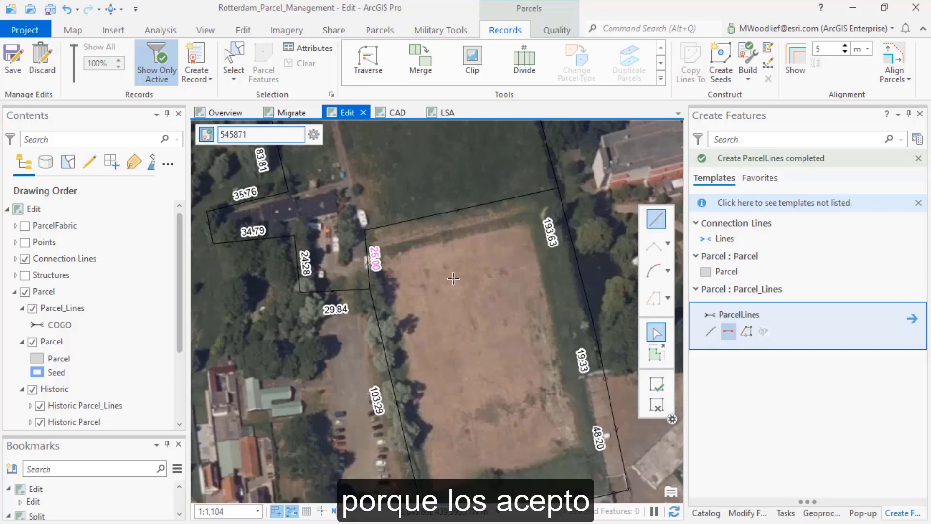
scroll(453, 278, "down", 2)
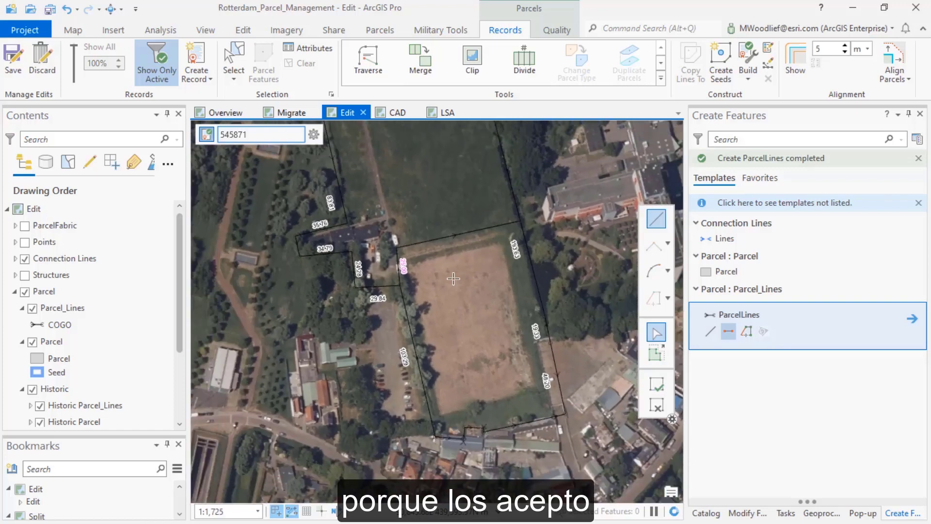
scroll(453, 278, "down", 2)
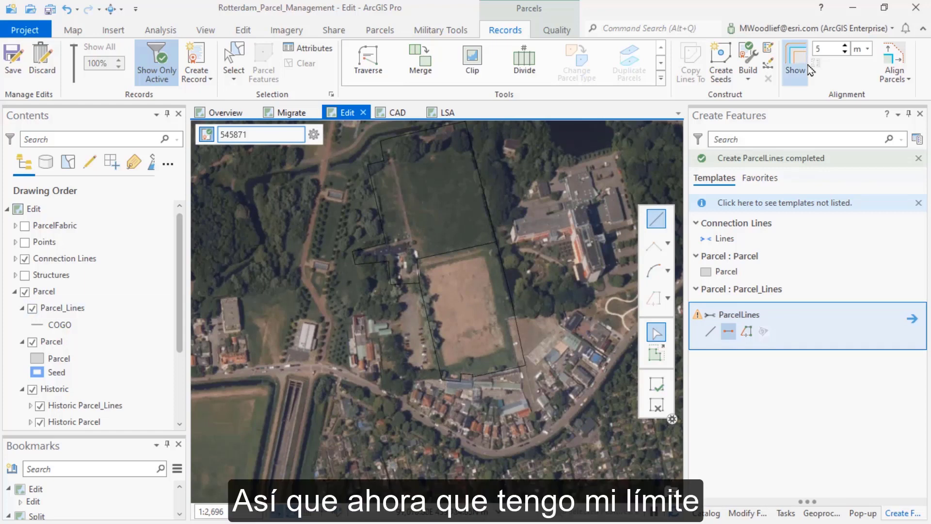
left_click(721, 62)
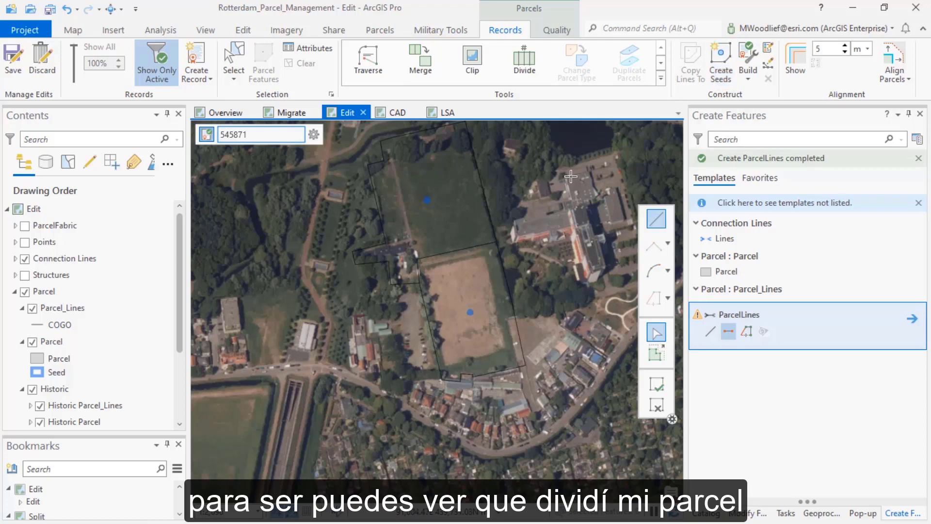
left_click(468, 312)
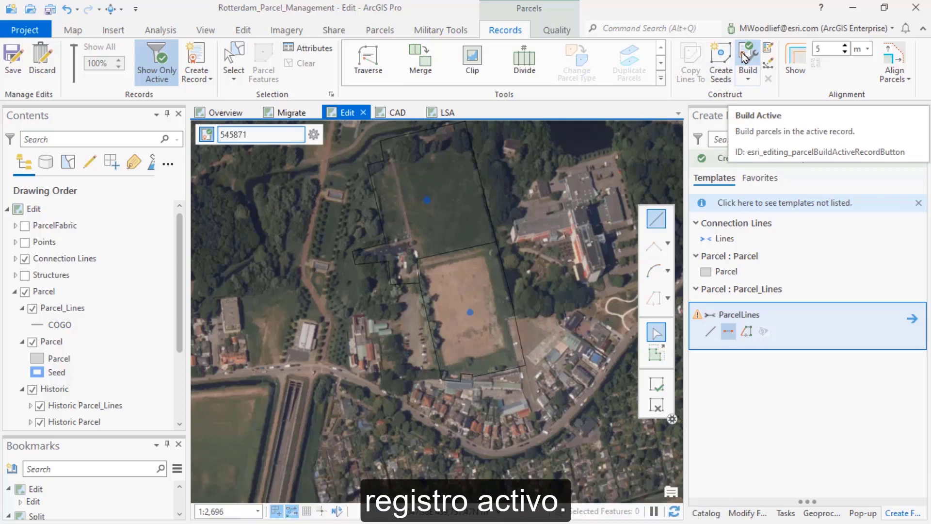
left_click(745, 57)
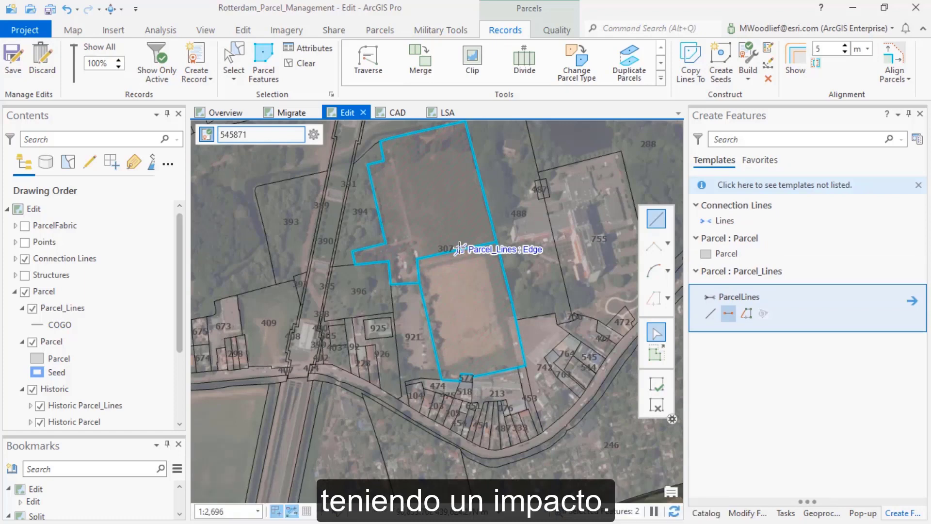
scroll(460, 248, "up", 3)
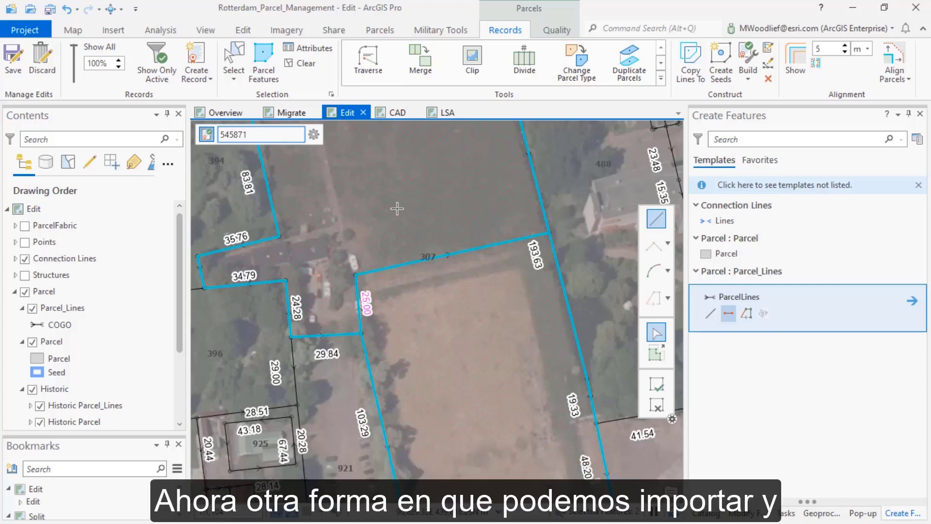
On the CAD map, go to the Boundary Adjustment bookmark and select the TulipSubdivisionGNSS layer
left_click(392, 113)
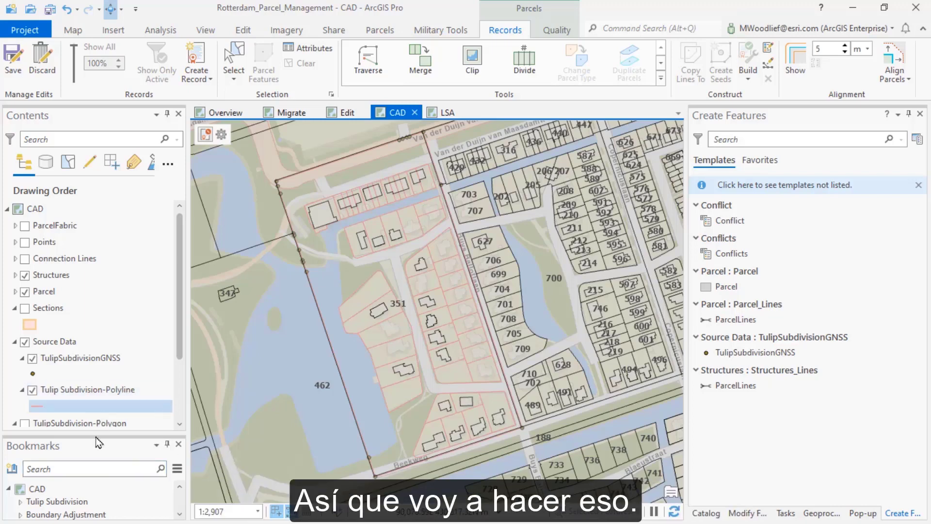
left_click(63, 514)
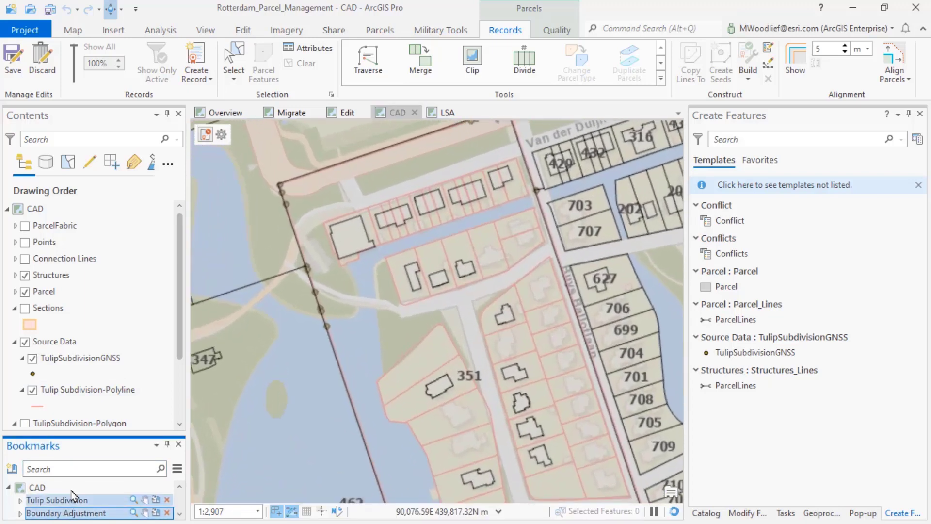
left_click(59, 363)
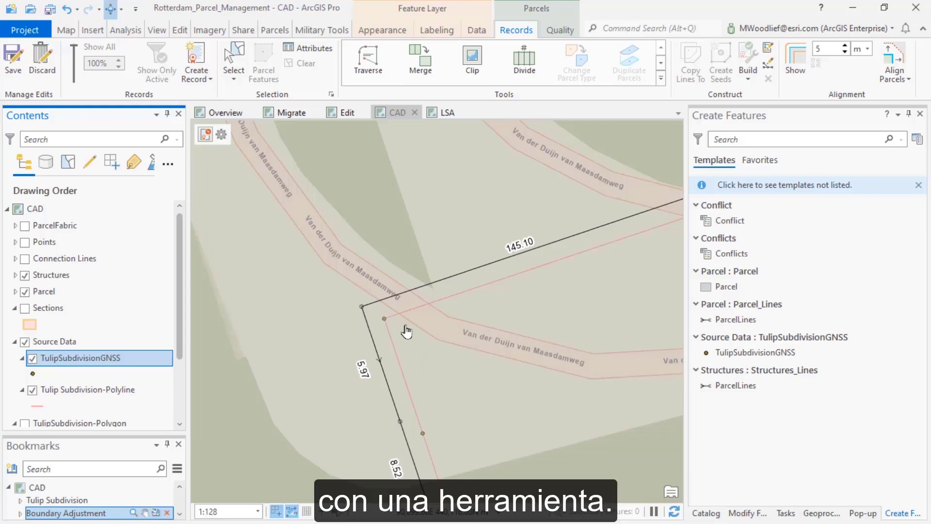
Find and open the Import Parcel Fabric Points geoprocessing tool
left_click(820, 514)
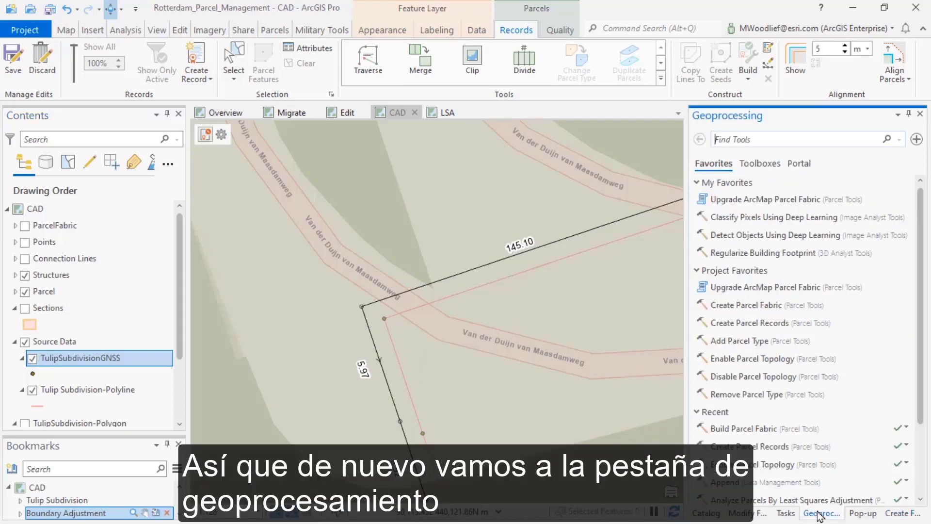
left_click(736, 139)
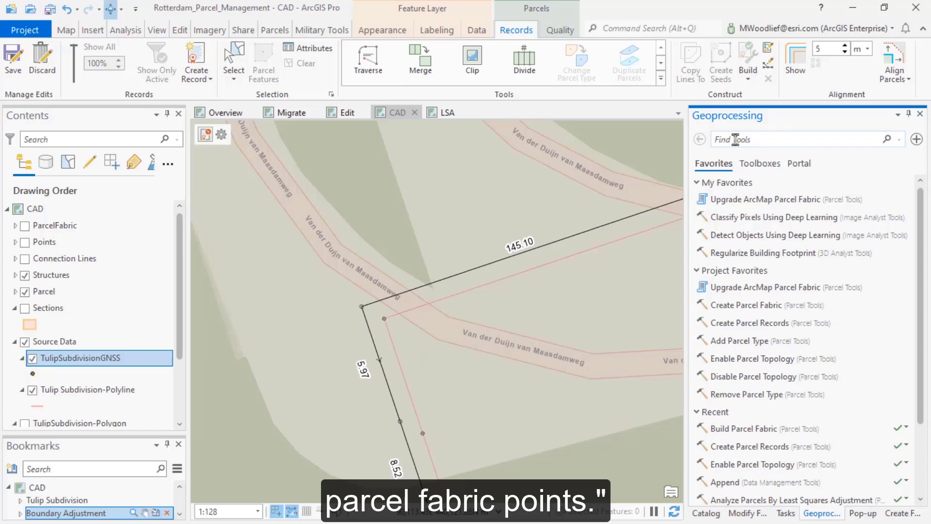
type("Import Par")
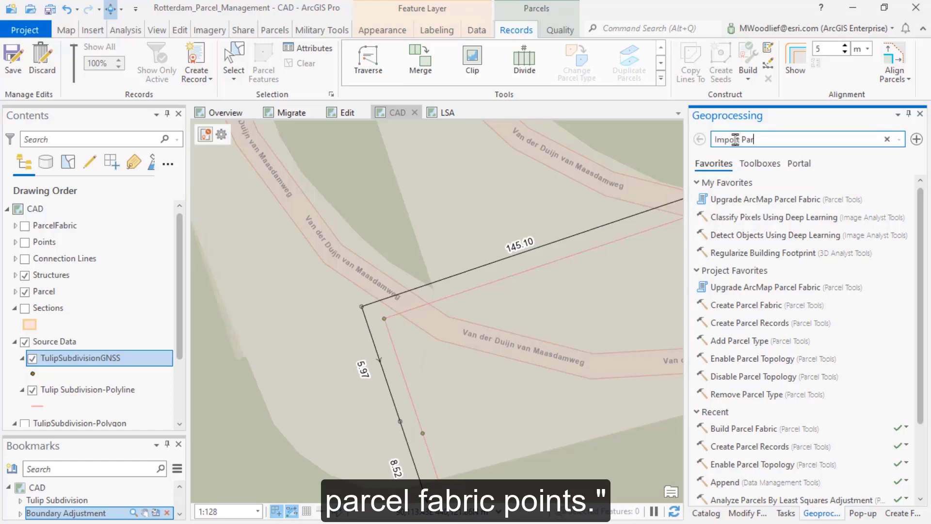
type("cel FA")
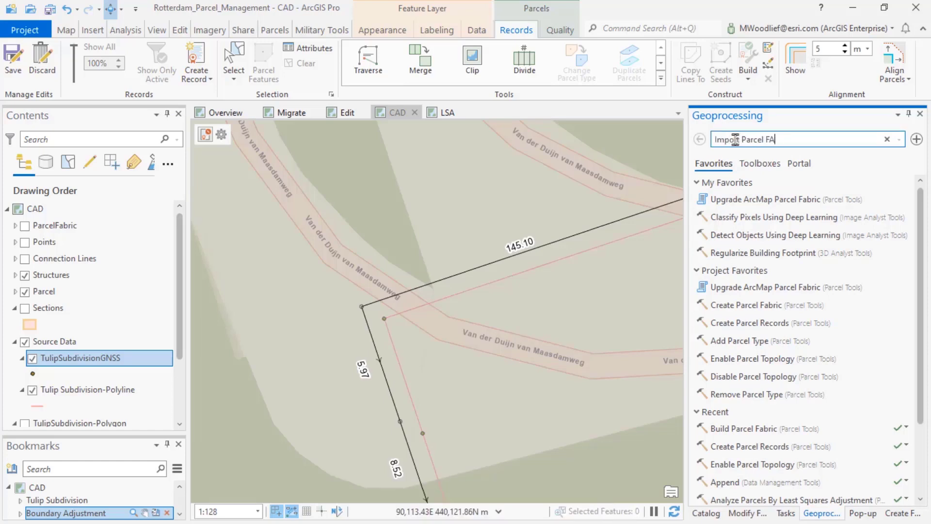
key("BackSpace")
type("abi")
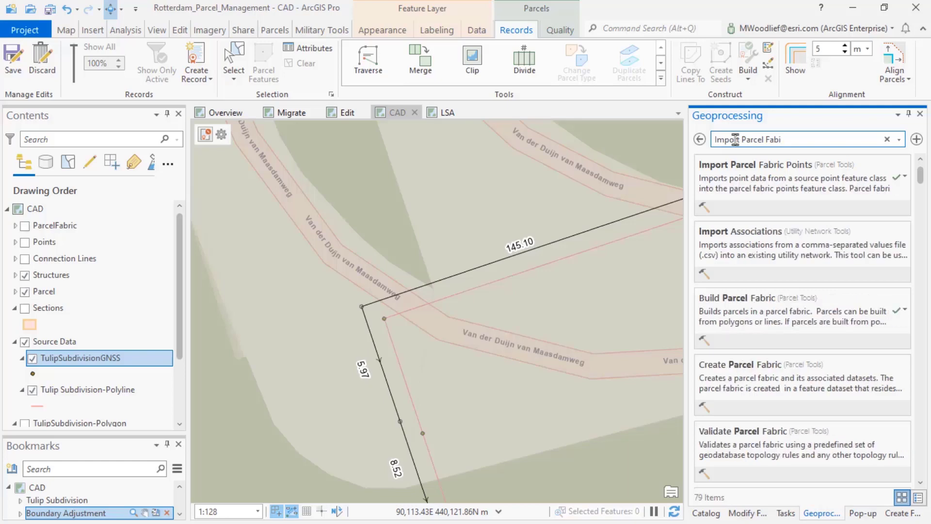
left_click(762, 188)
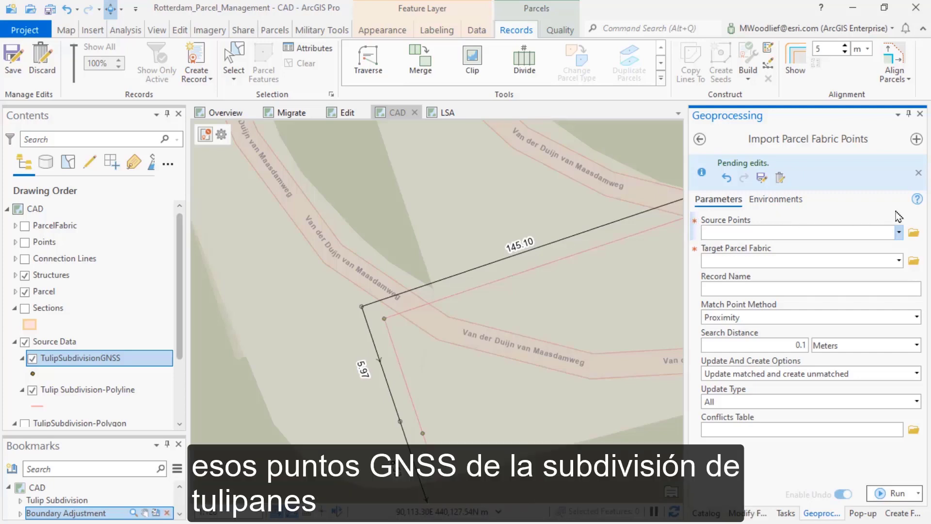
Set the import's source points to TulipSubdivisionGNSS, the target to ParcelFabric and the search distance to 1.5 meters
left_click(899, 232)
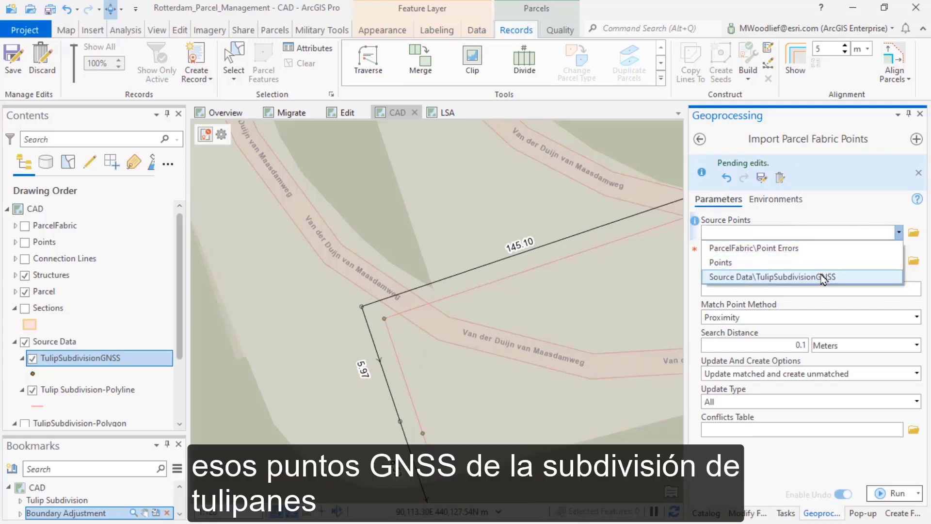
left_click(825, 276)
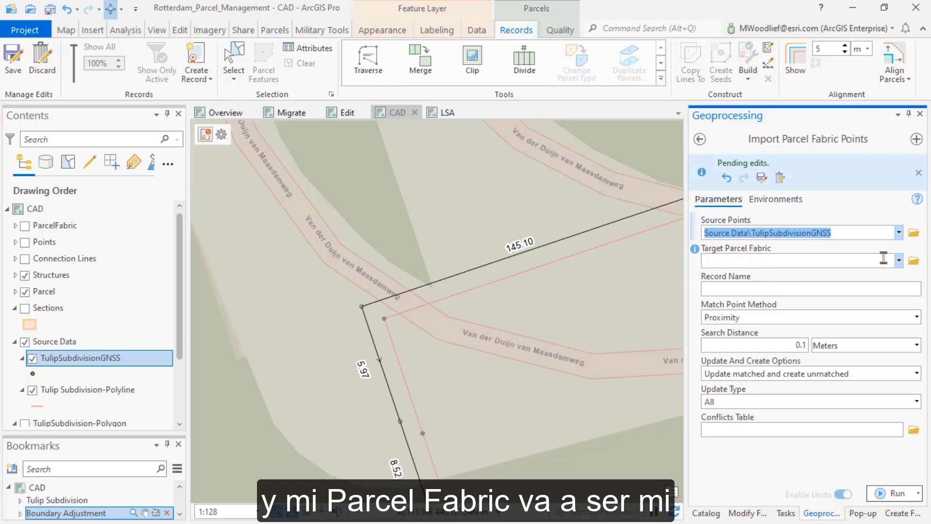
left_click(898, 260)
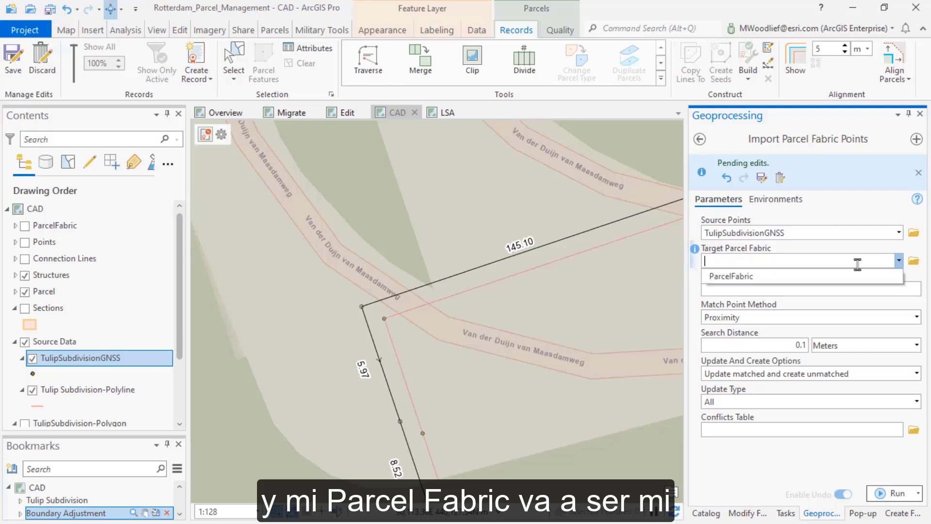
left_click(758, 277)
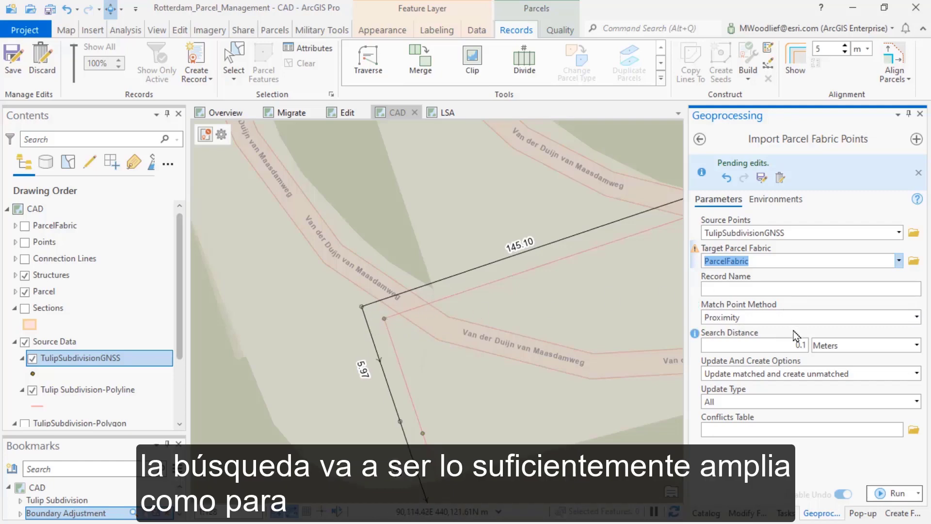
left_click(796, 344)
left_click_drag(795, 342, 815, 352)
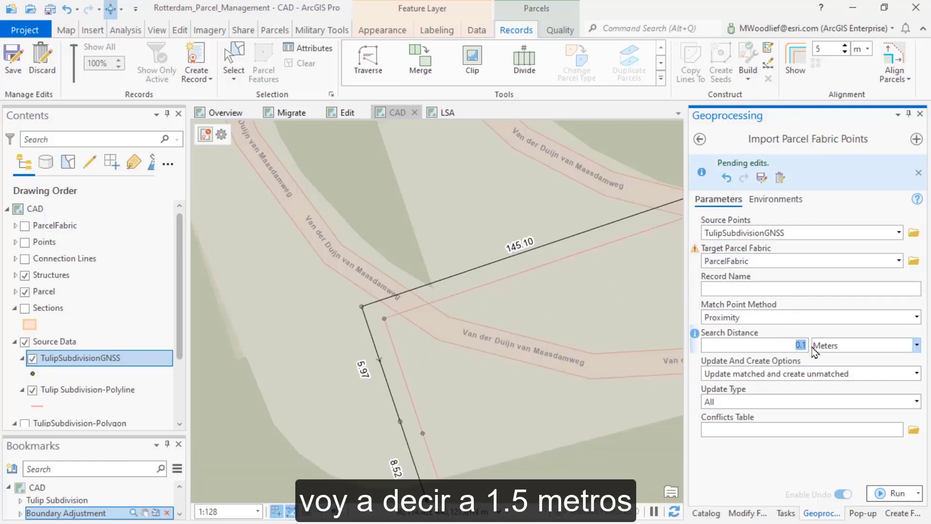
type("1.5")
left_click(776, 452)
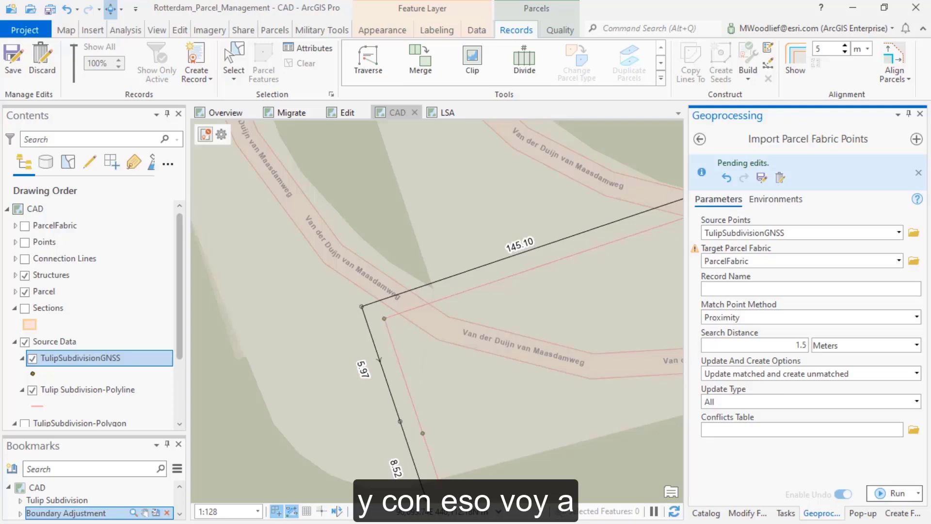
Run the parcel fabric point import and go to the Tulip Subdivision bookmark
left_click(893, 493)
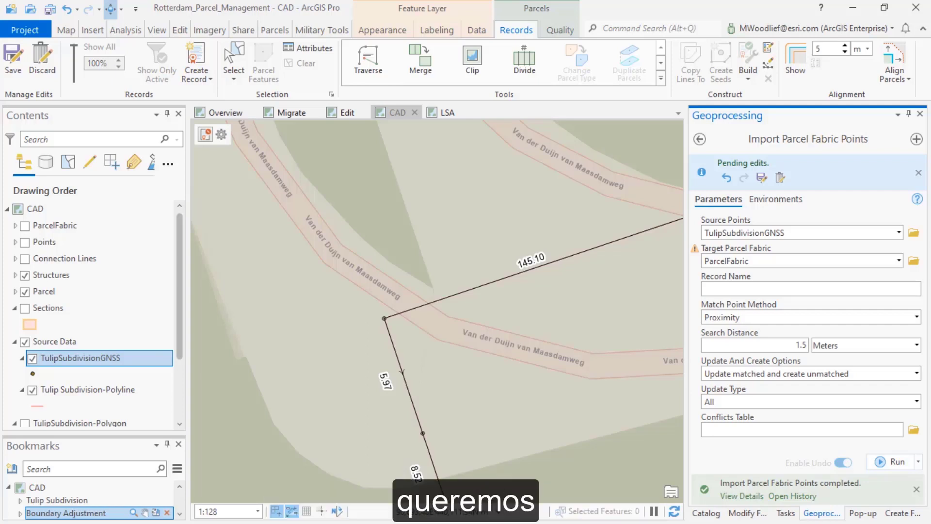
left_click(59, 504)
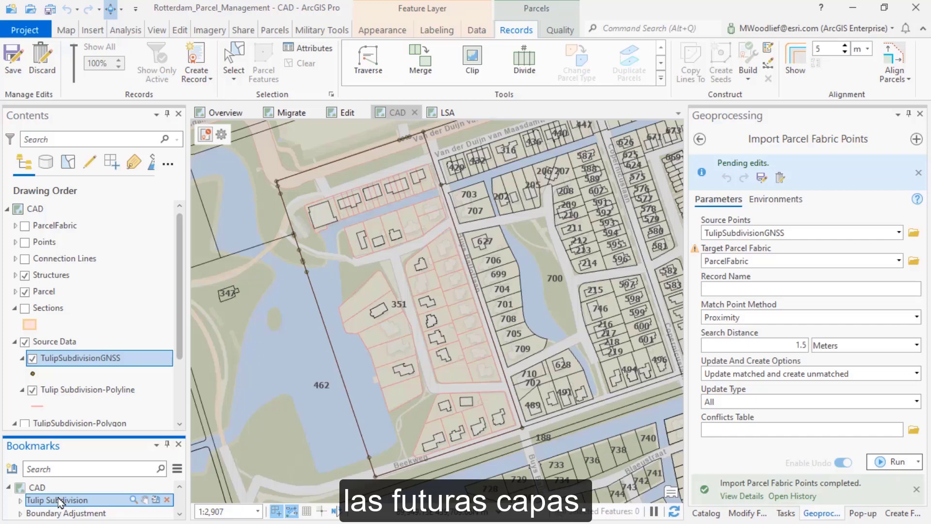
Create a record named New Subdivision from CAD with record type First Registration and recorded date 1/24/2022
left_click(199, 57)
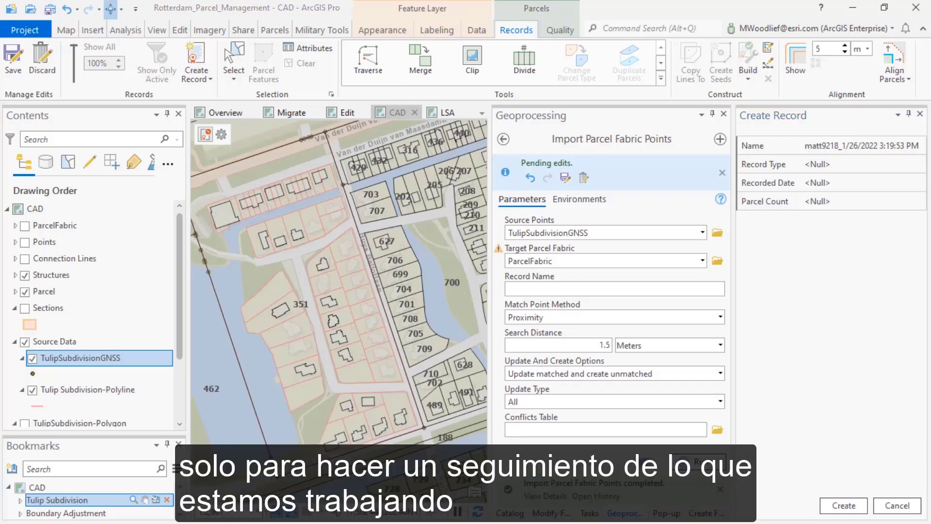
left_click(820, 148)
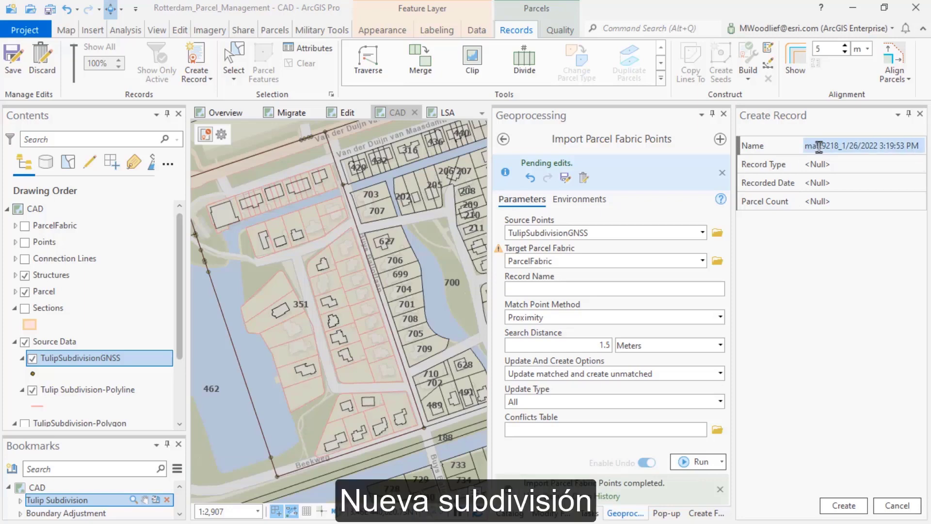
type("New Subdivision from CAD")
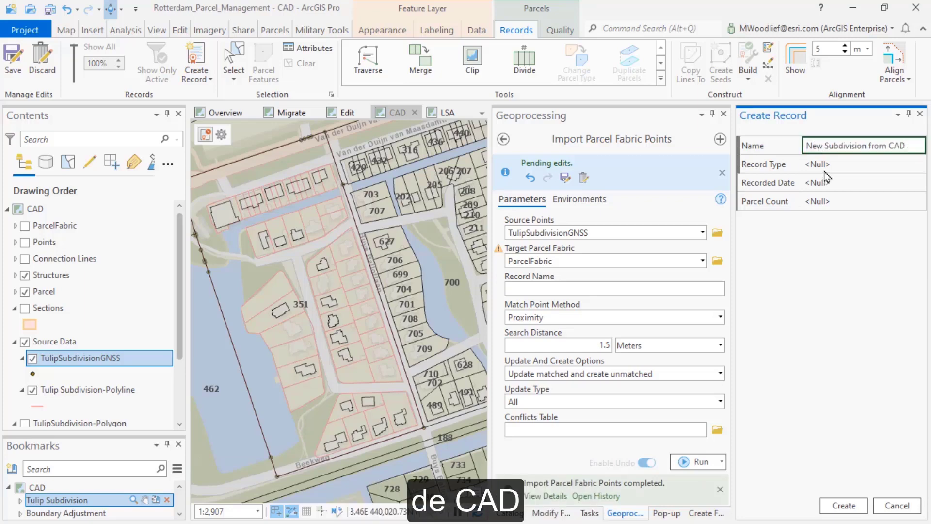
left_click(826, 166)
left_click(838, 243)
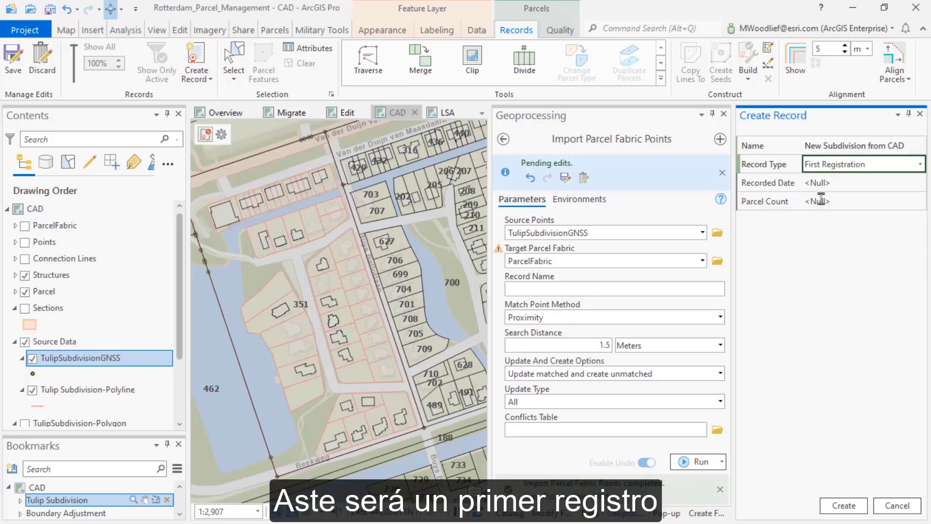
left_click(814, 183)
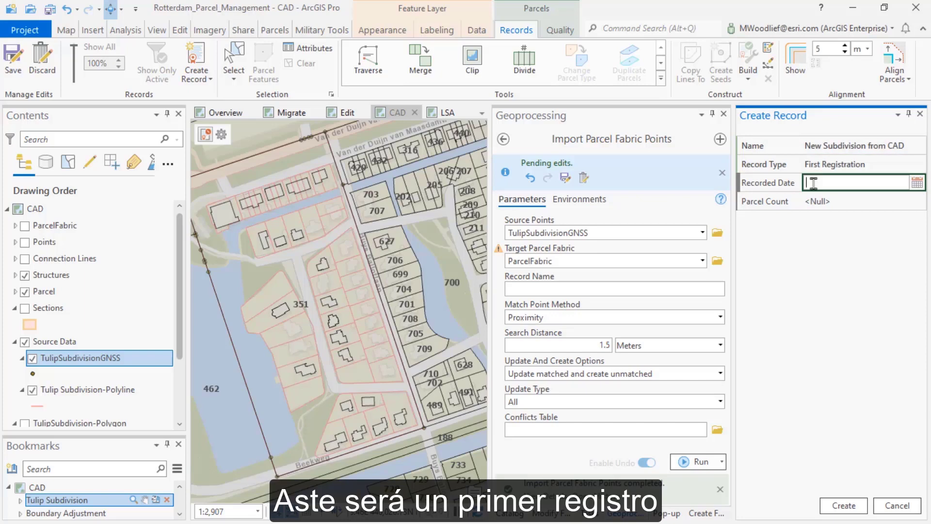
left_click(917, 182)
left_click(839, 276)
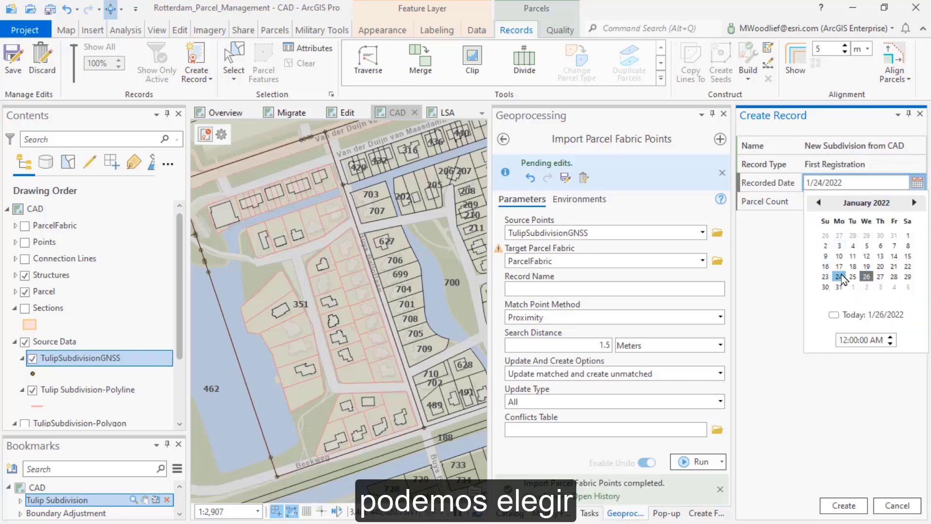
left_click(783, 303)
left_click(836, 507)
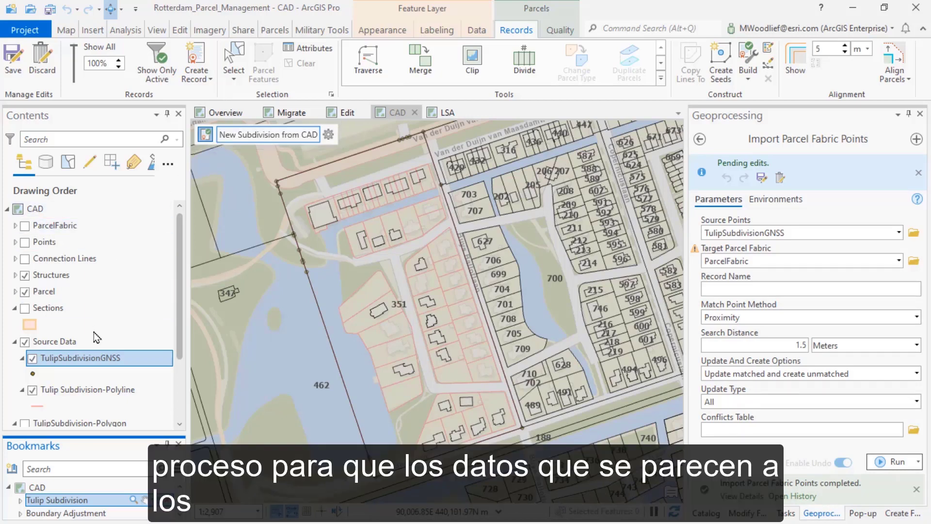
Select all lines of the Tulip Subdivision-Polyline layer and copy them to the active record with parcel type Parcel
left_click(91, 395)
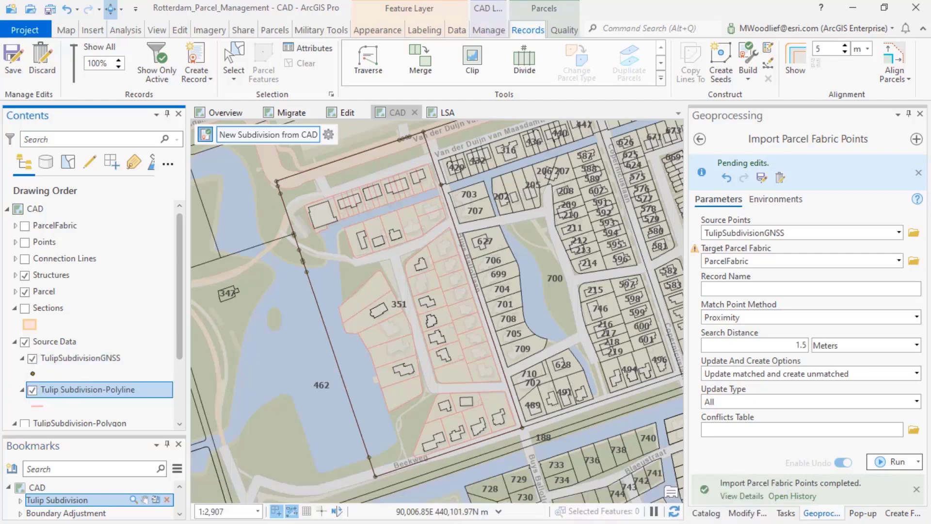
right_click(94, 395)
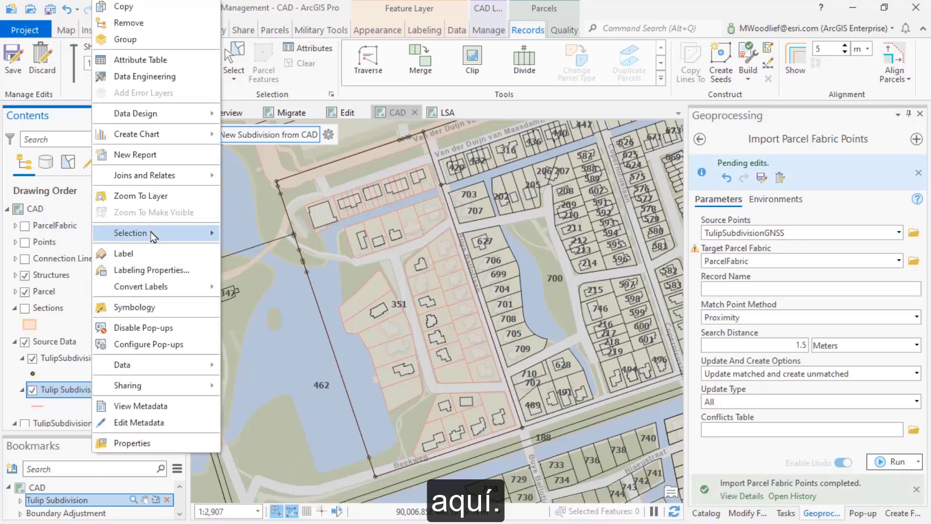
mouse_move(154, 236)
left_click(256, 306)
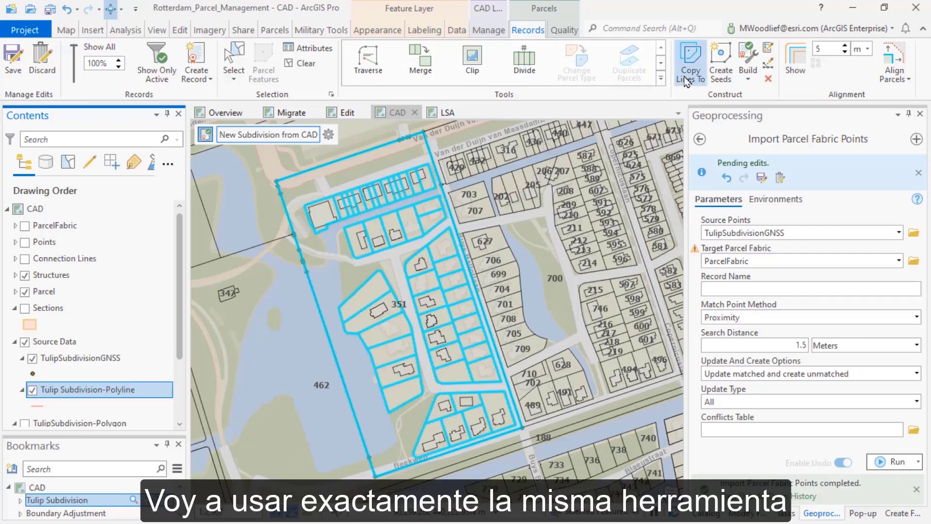
left_click(690, 84)
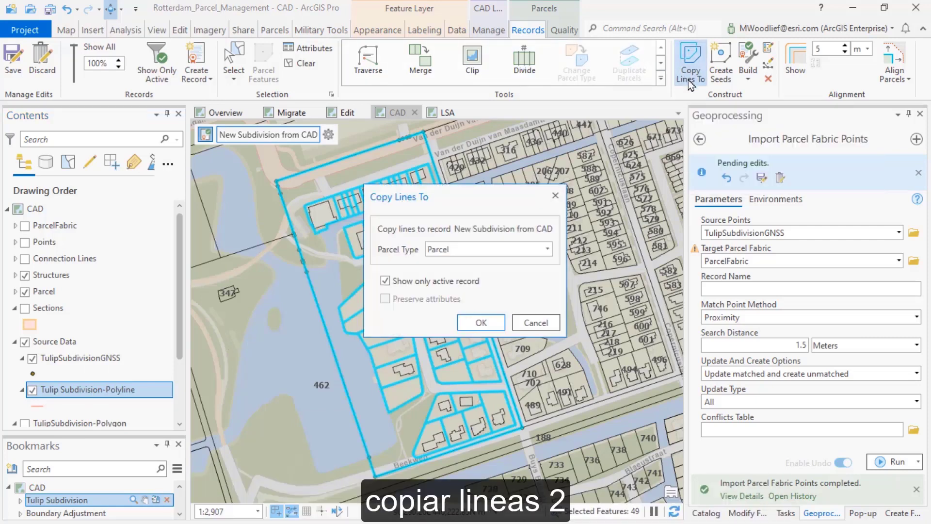
left_click(474, 322)
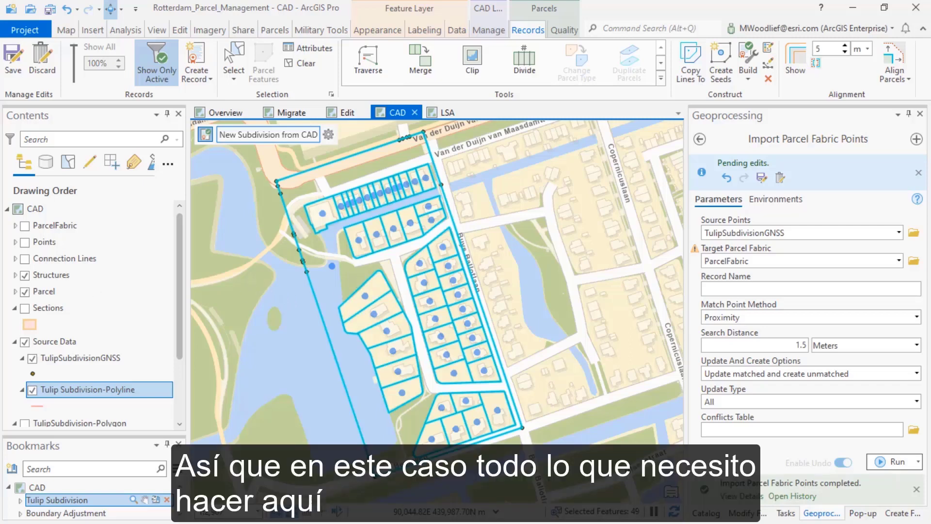
Build the active record's parcels from the seeds in the copied lines' loops and hide the Source Data layers
left_click(750, 59)
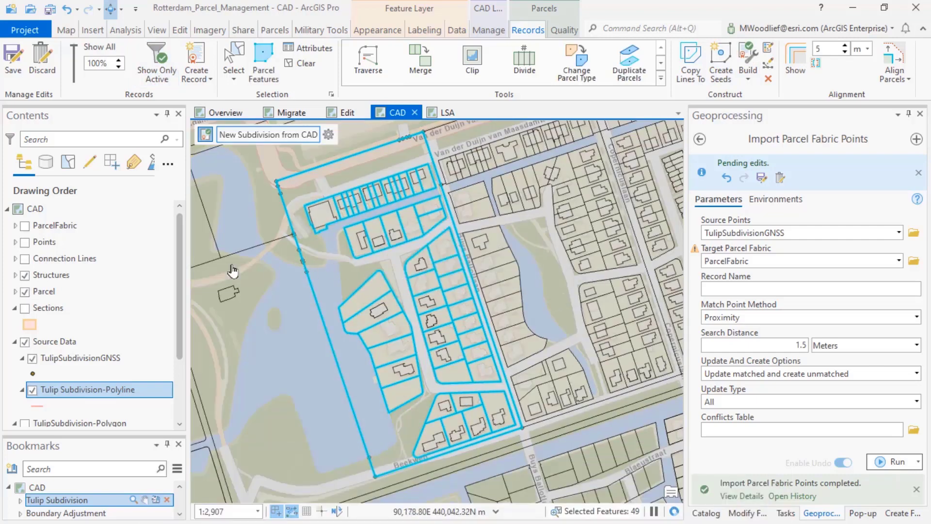
left_click(25, 343)
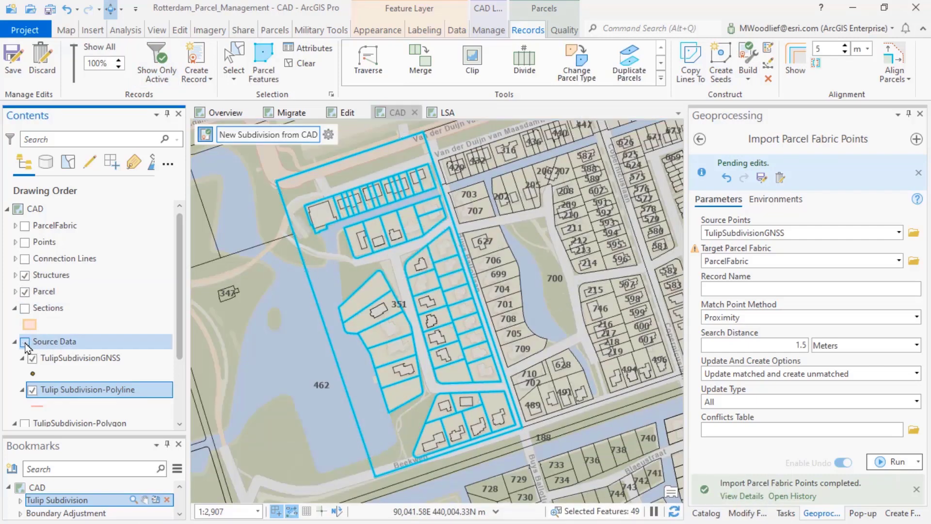
scroll(369, 300, "up", 4)
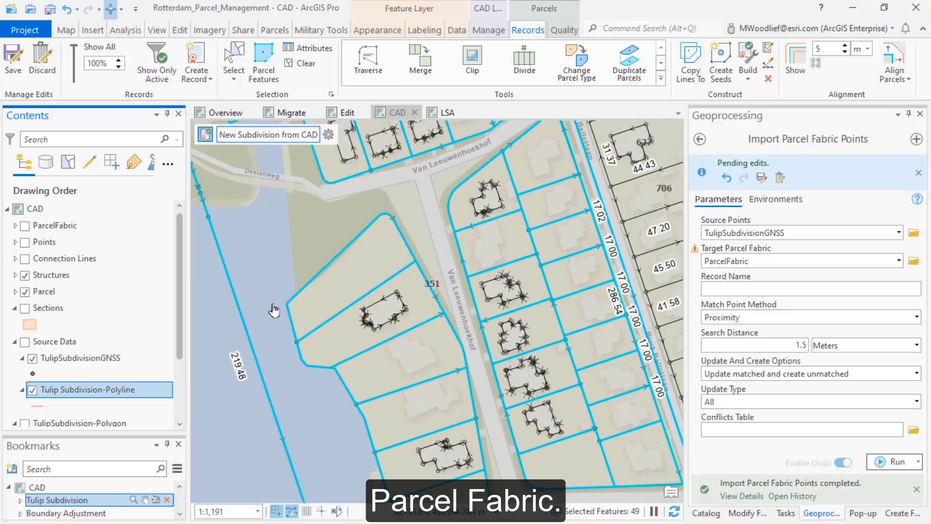
scroll(522, 250, "up", 3)
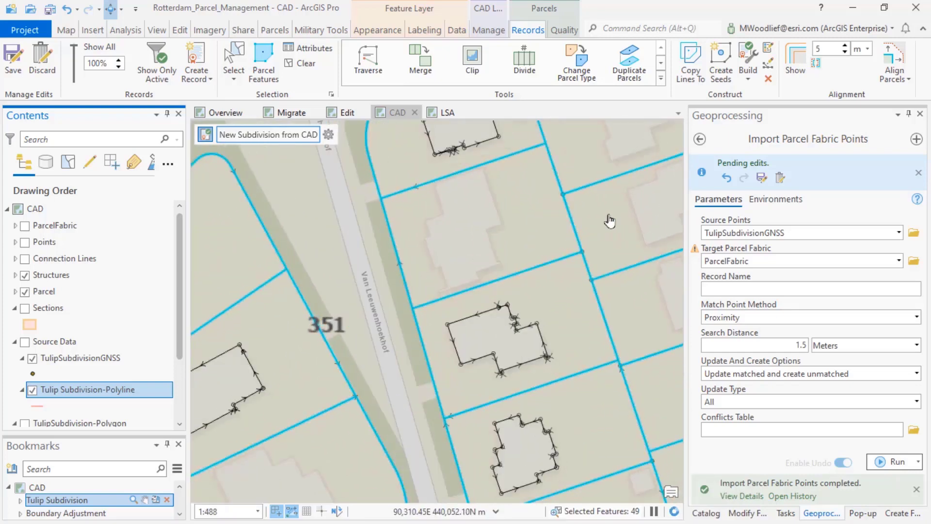
scroll(639, 227, "up", 2)
left_click_drag(637, 226, 434, 297)
scroll(434, 297, "down", 4)
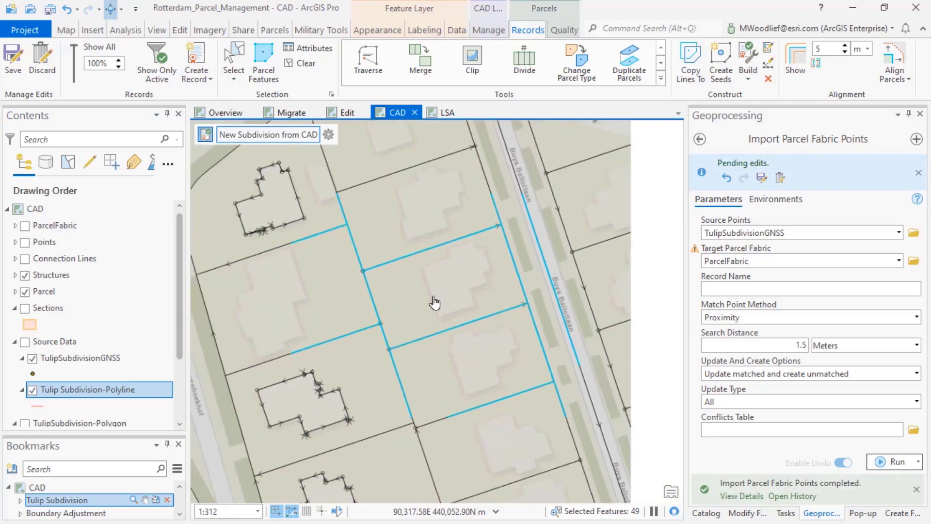
Use Update COGO to update all distances and directions of the visible Parcel_Lines features, and clear the selection
left_click(661, 78)
scroll(431, 311, "down", 3)
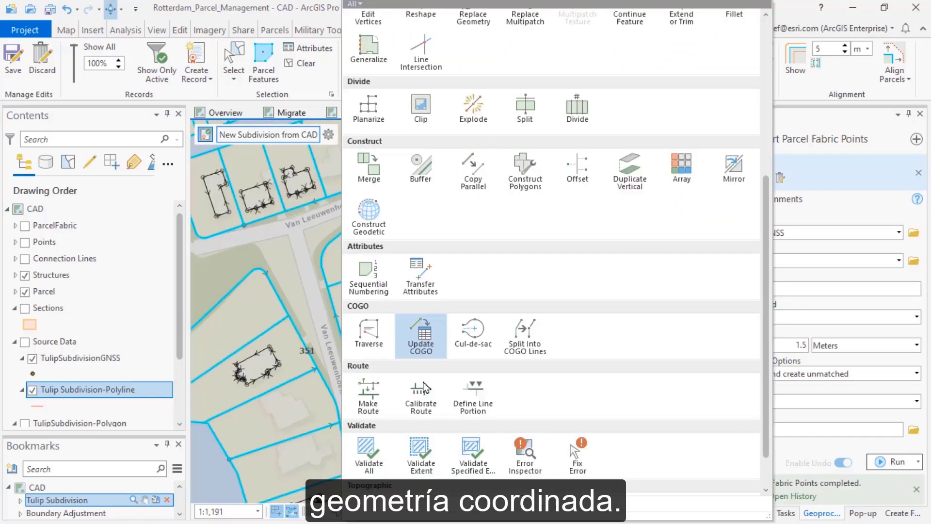
key("Escape")
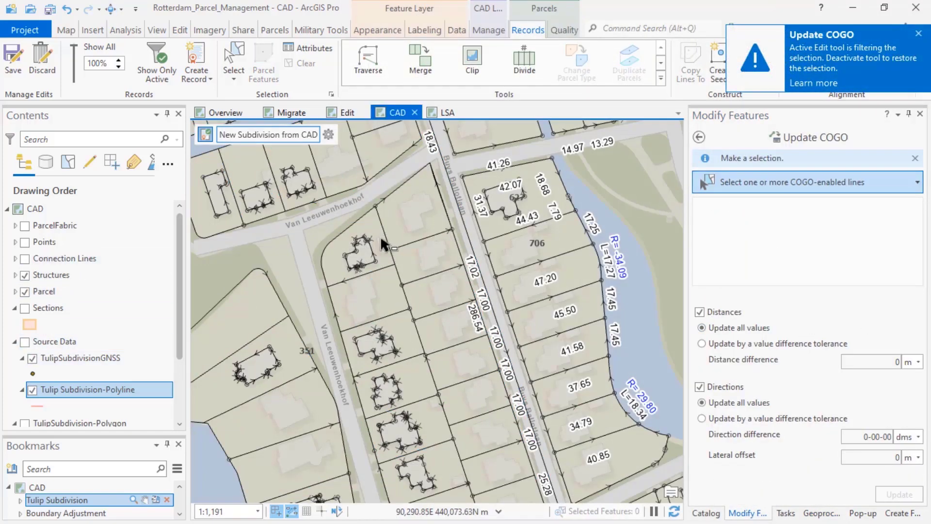
left_click(15, 291)
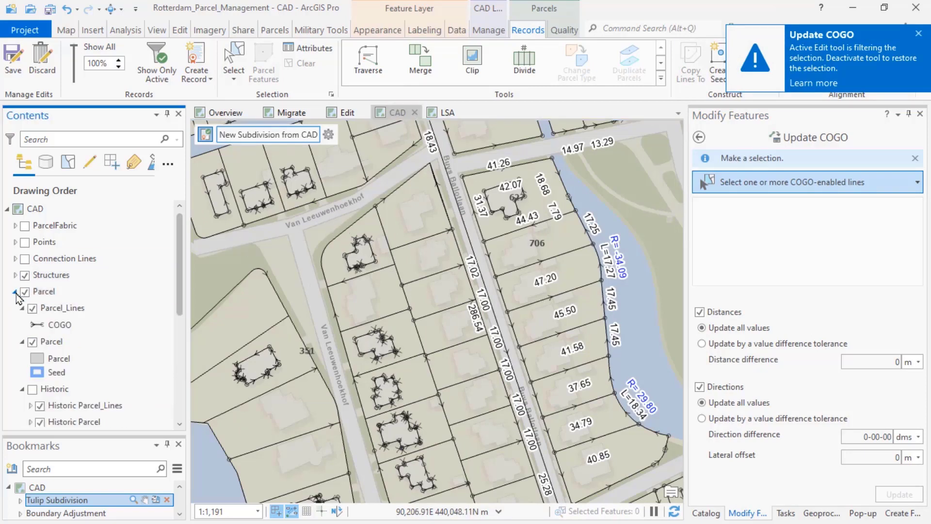
right_click(49, 309)
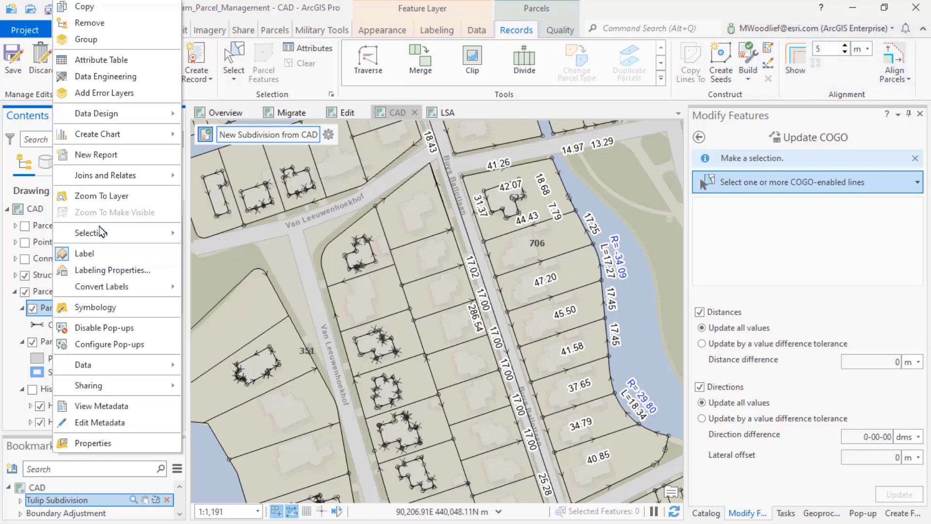
mouse_move(100, 233)
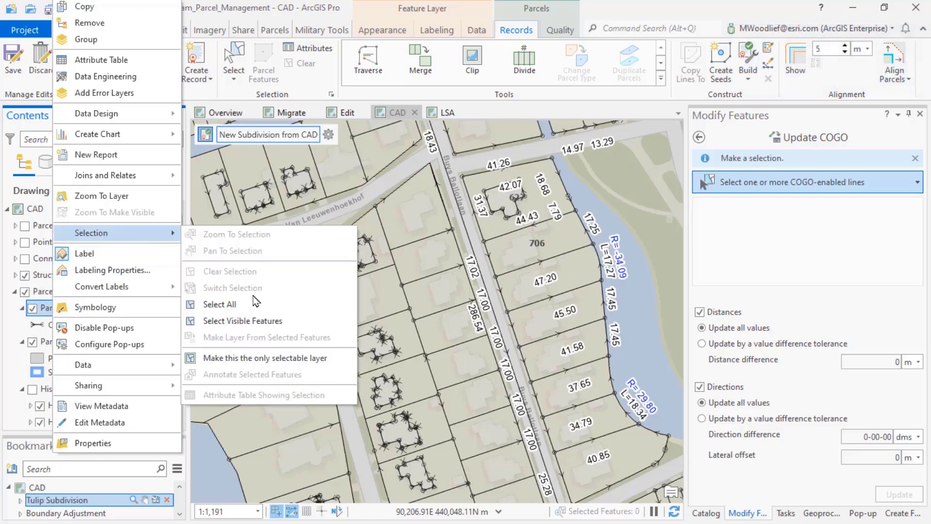
left_click(246, 321)
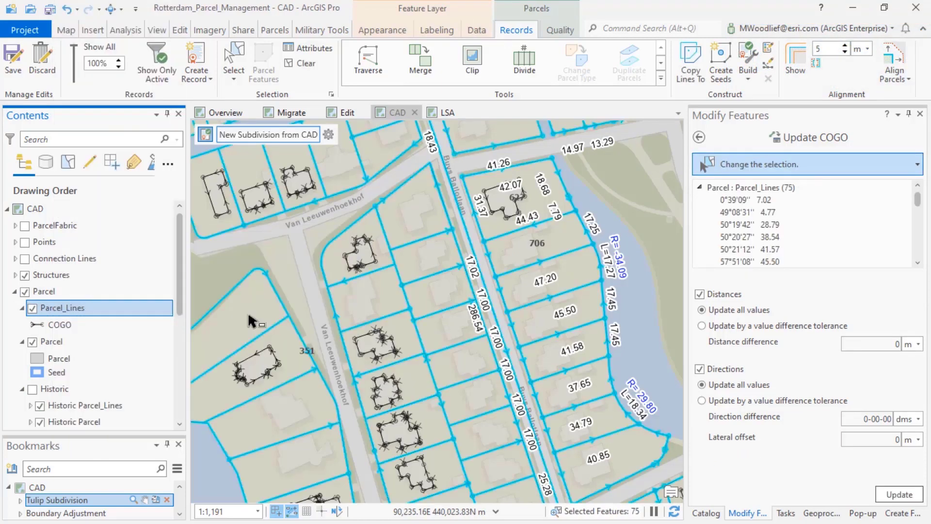
left_click(880, 488)
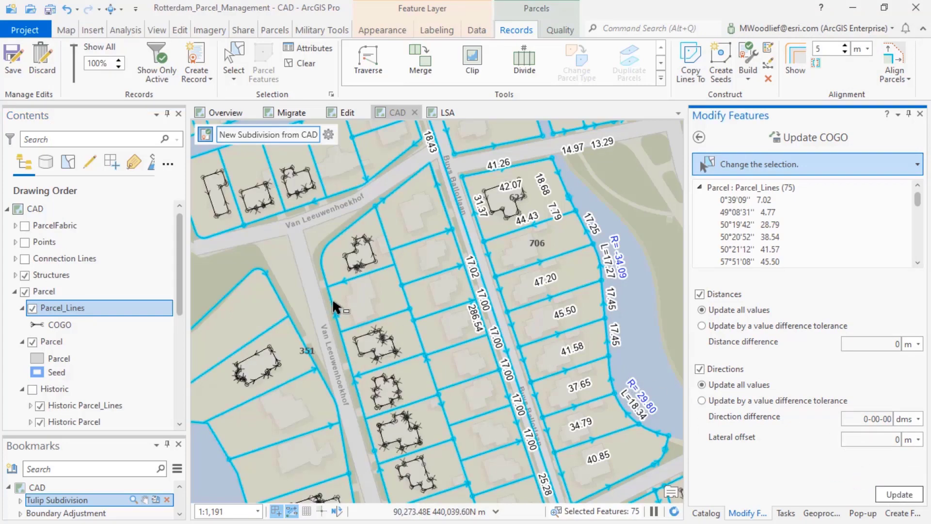
scroll(442, 271, "up", 3)
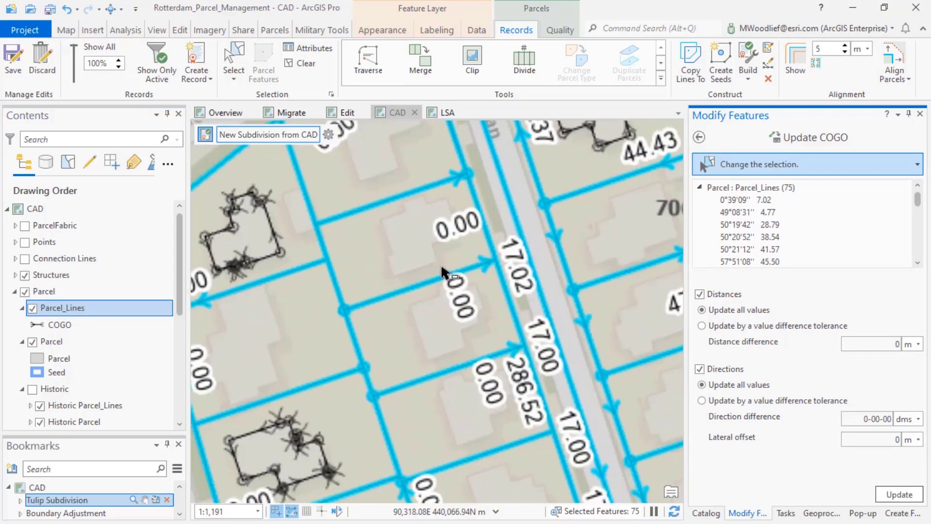
scroll(424, 275, "up", 2)
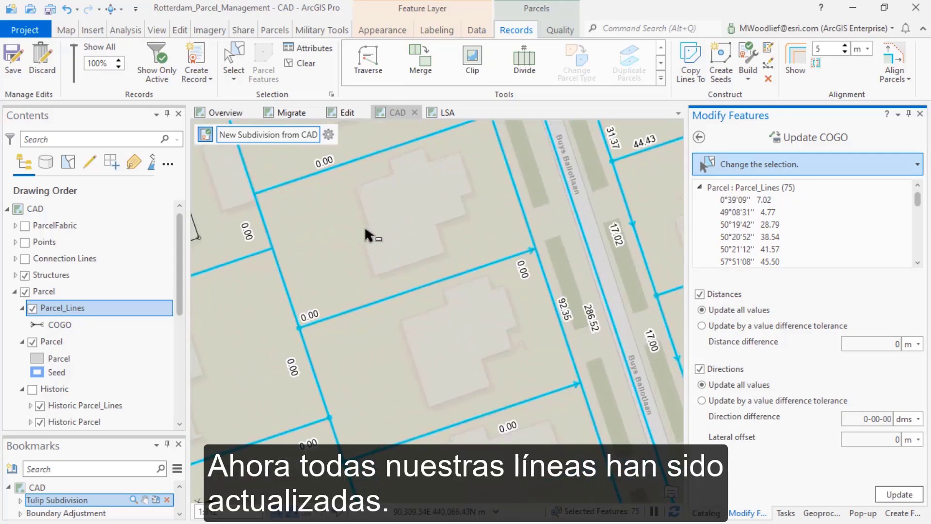
left_click(304, 68)
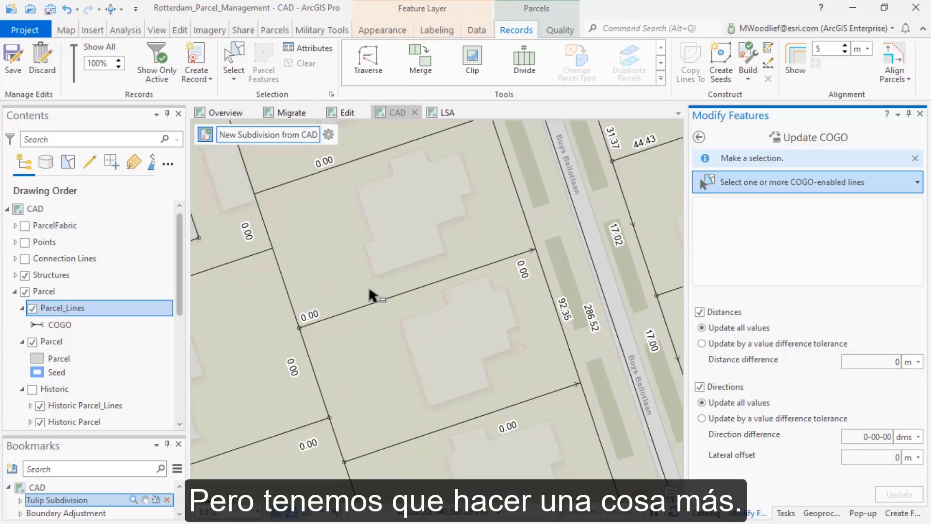
Set up Sequential Numbering for the Name field of the Parcel : Parcel layer with start value 1 and increment 1
scroll(369, 290, "down", 5)
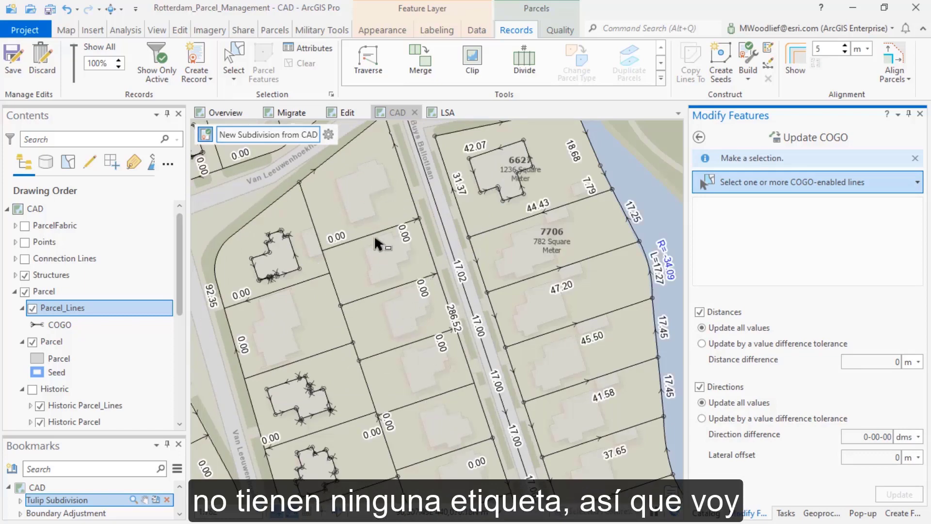
left_click(660, 78)
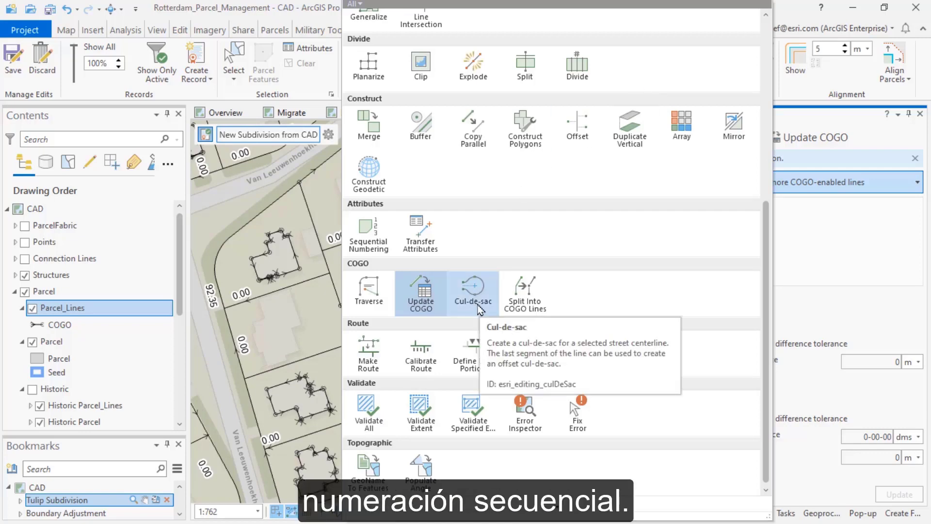
left_click(359, 225)
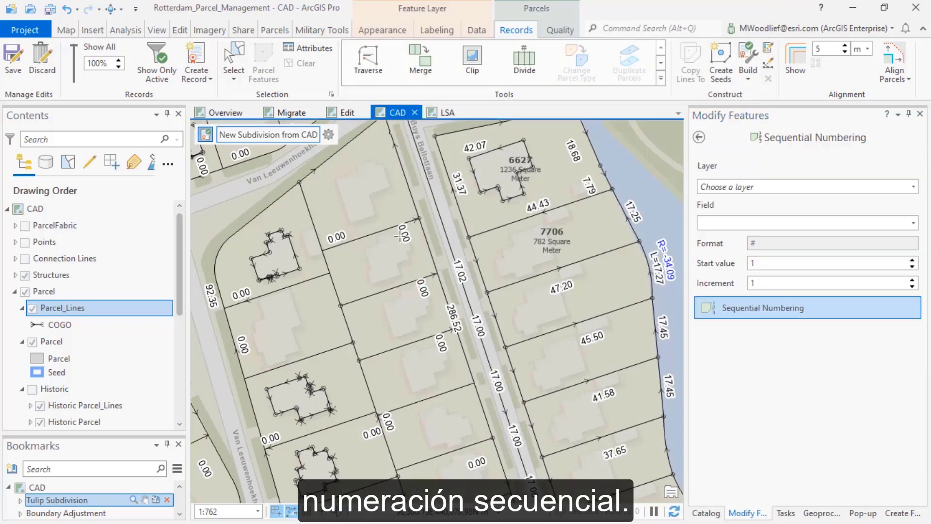
scroll(378, 218, "down", 2)
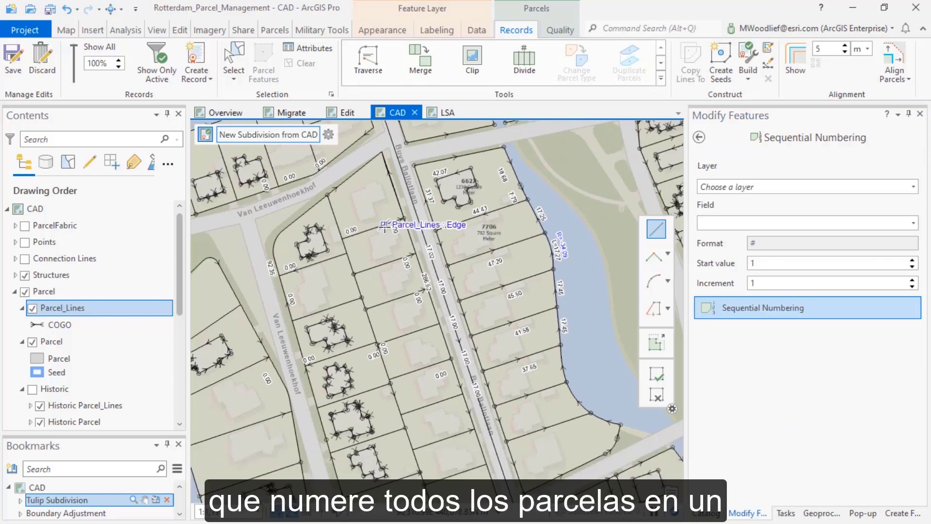
scroll(386, 229, "down", 2)
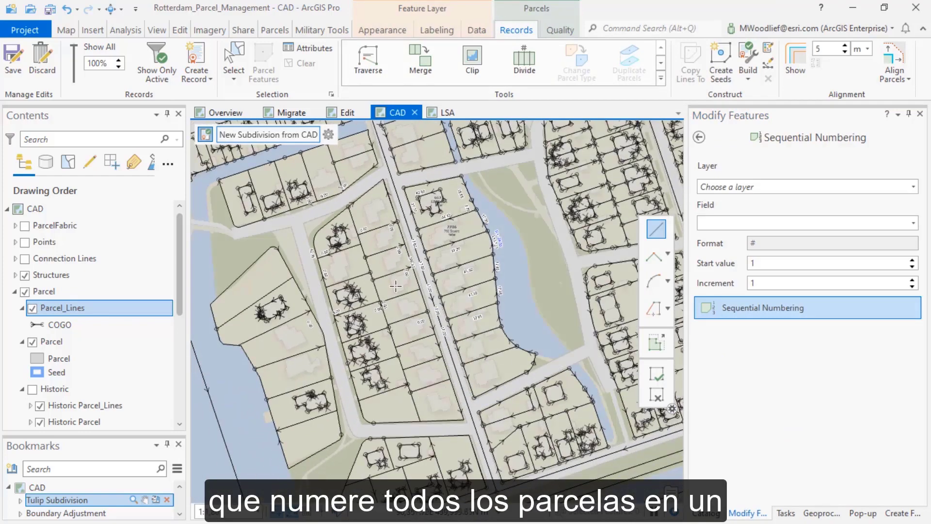
left_click(914, 187)
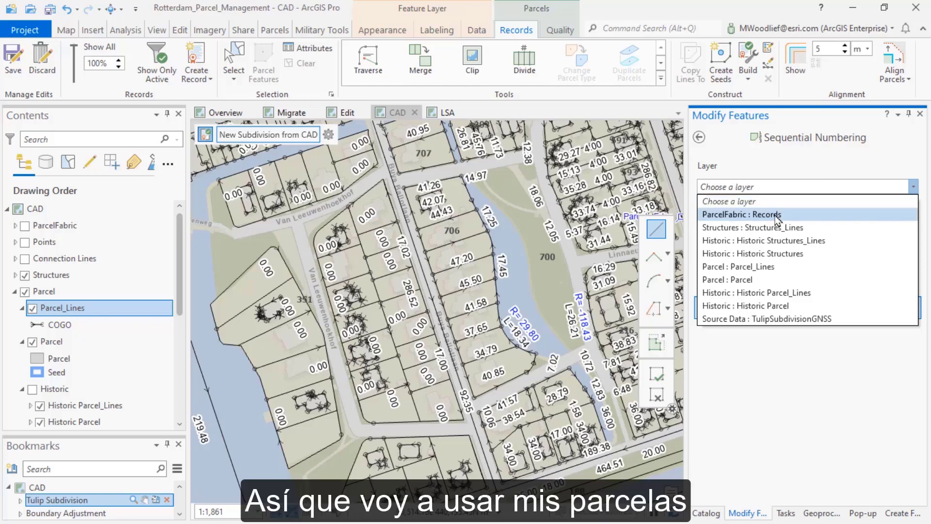
left_click(751, 281)
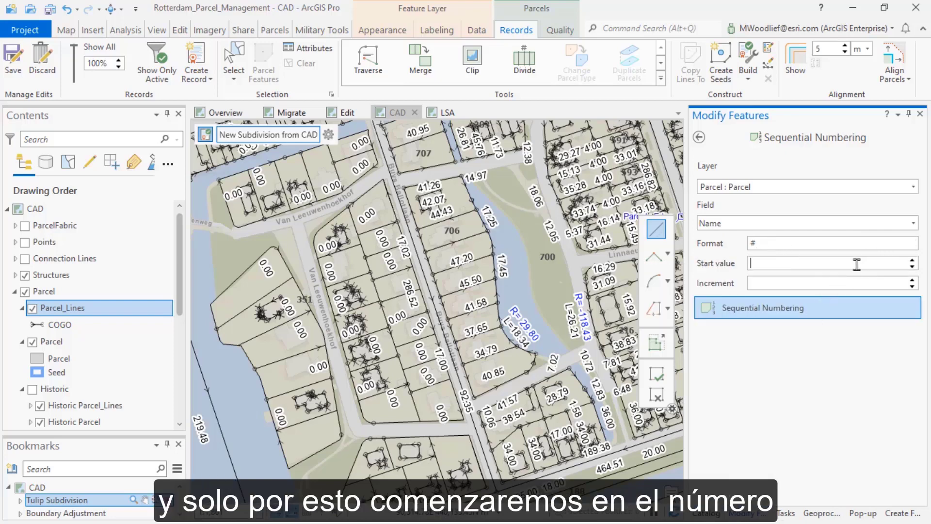
left_click(752, 285)
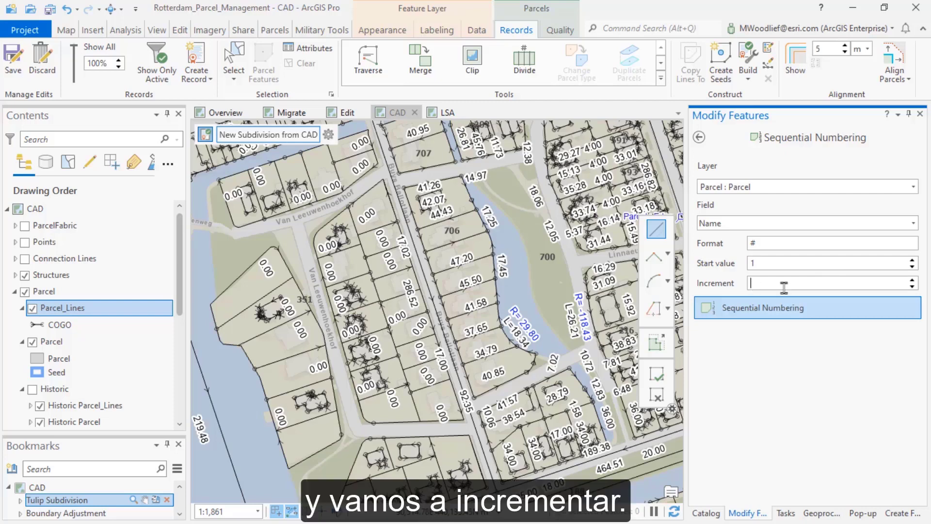
type("1")
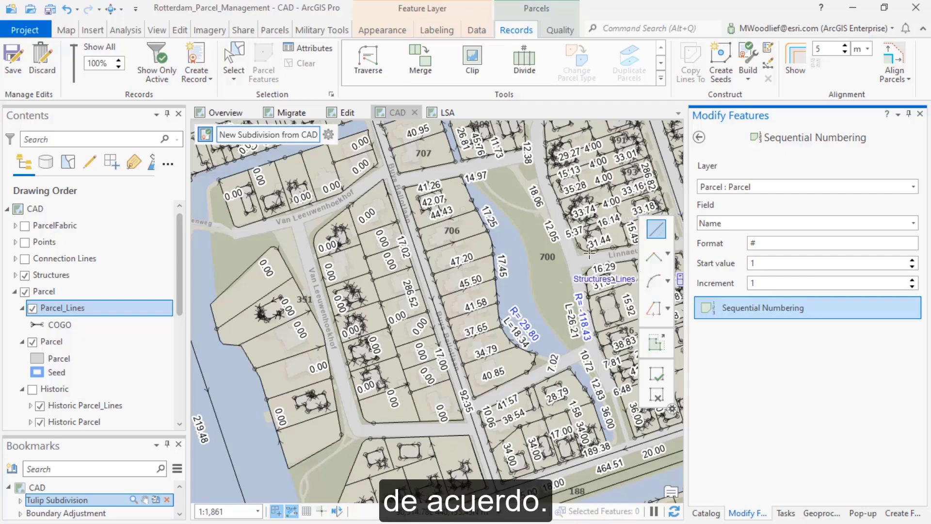
Number the row of new parcels along the west side of Buys Ballotlaan with a line sketched from north to south, and inspect their labels
left_click(384, 212)
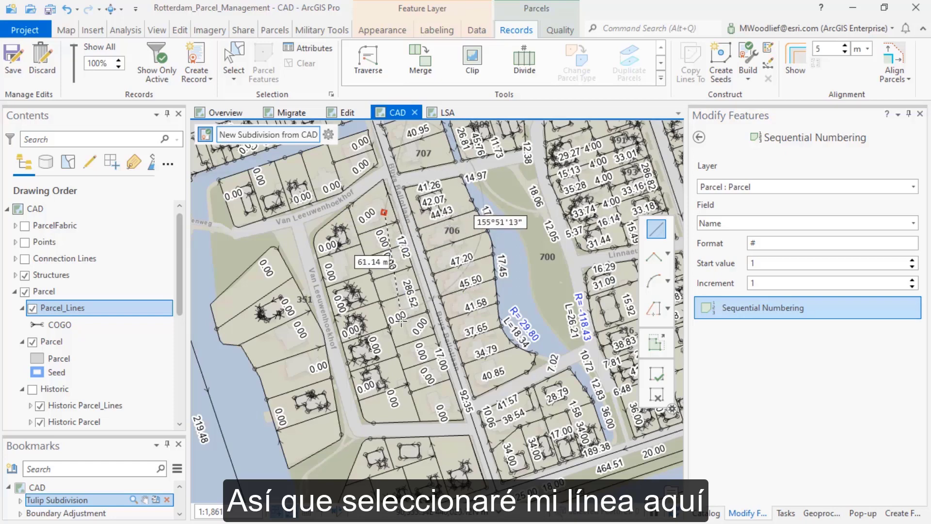
double_click(443, 398)
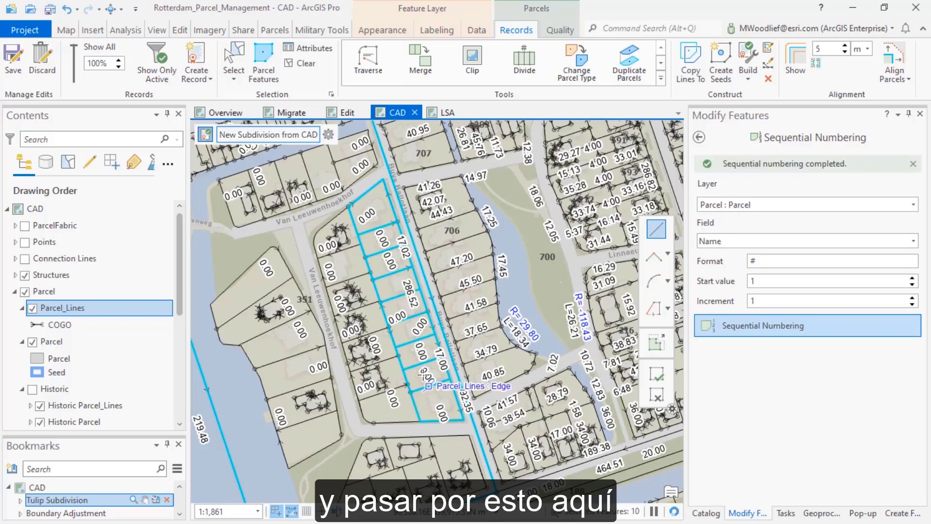
scroll(406, 305, "up", 8)
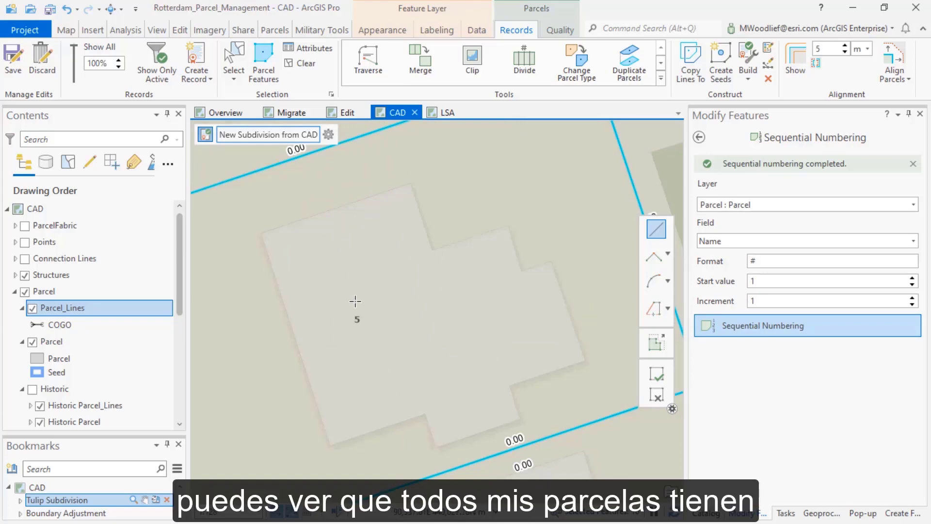
scroll(352, 315, "down", 5)
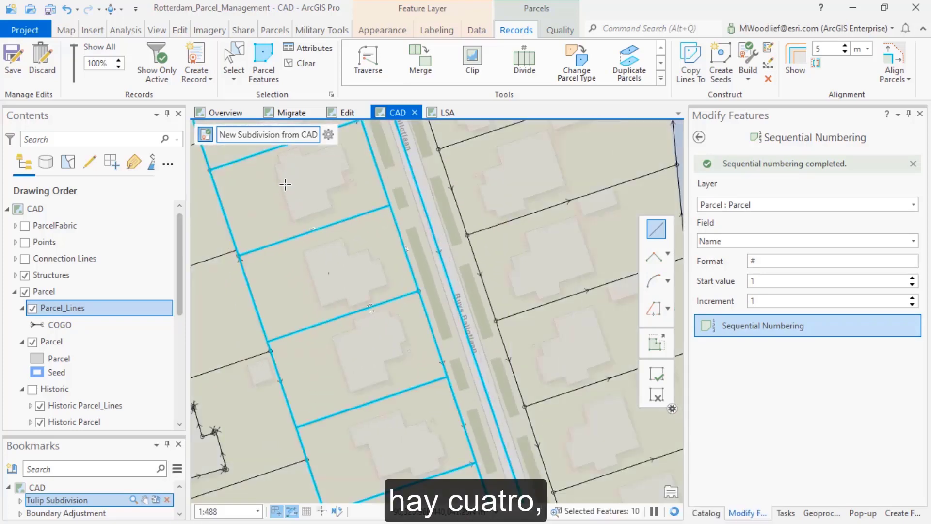
scroll(320, 273, "up", 2)
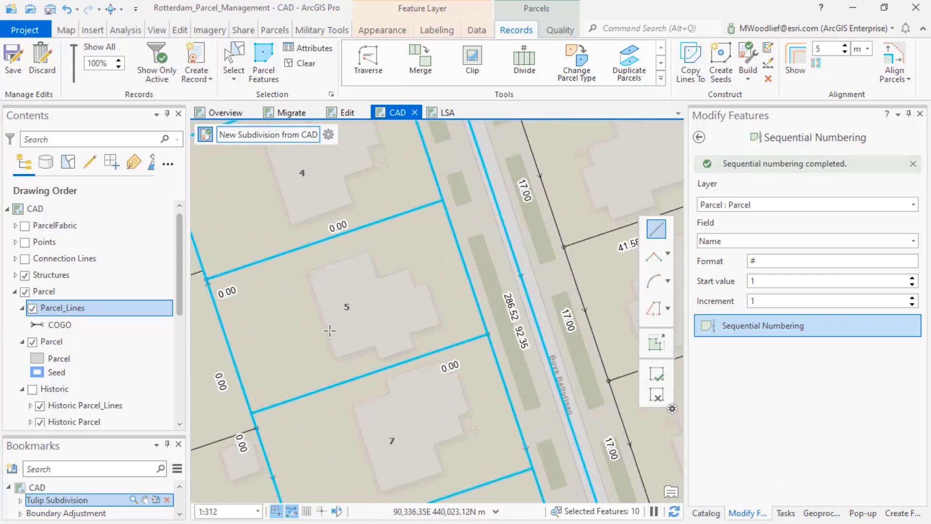
scroll(330, 331, "down", 2)
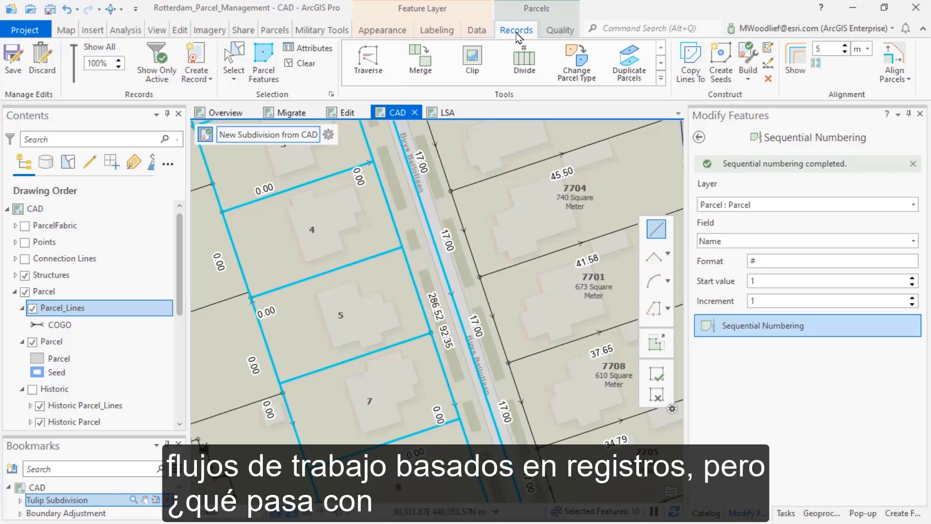
On the LSA map, select all features in the active OVS00 Sectie B record and view the Consistency Check settings without running it
left_click(558, 31)
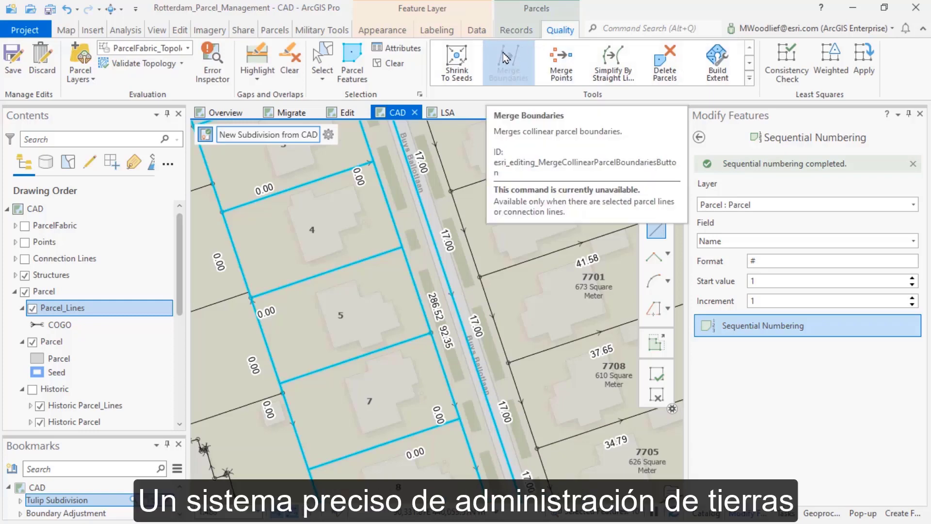
left_click(444, 117)
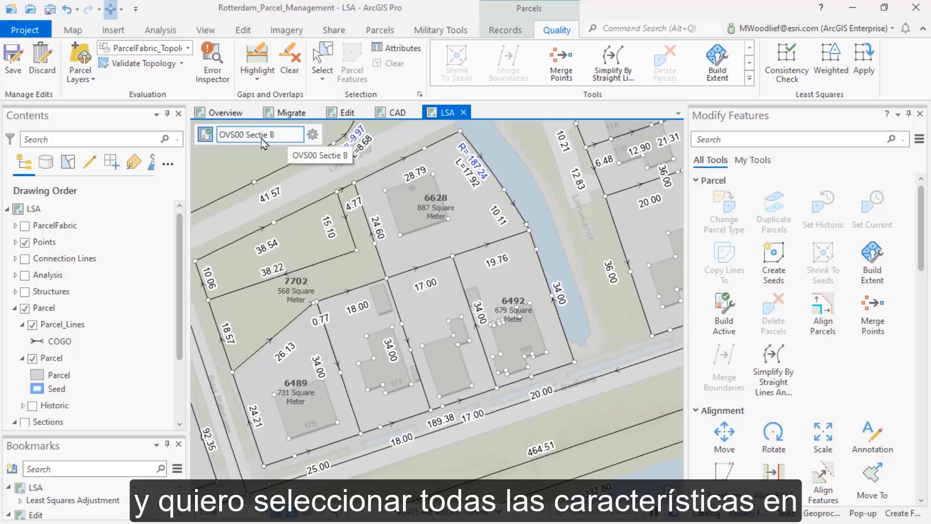
left_click(313, 134)
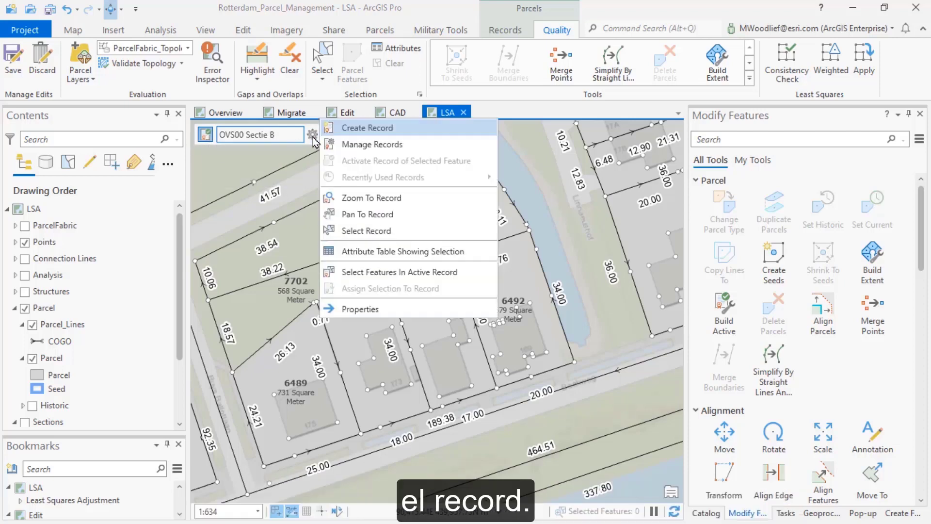
left_click(372, 271)
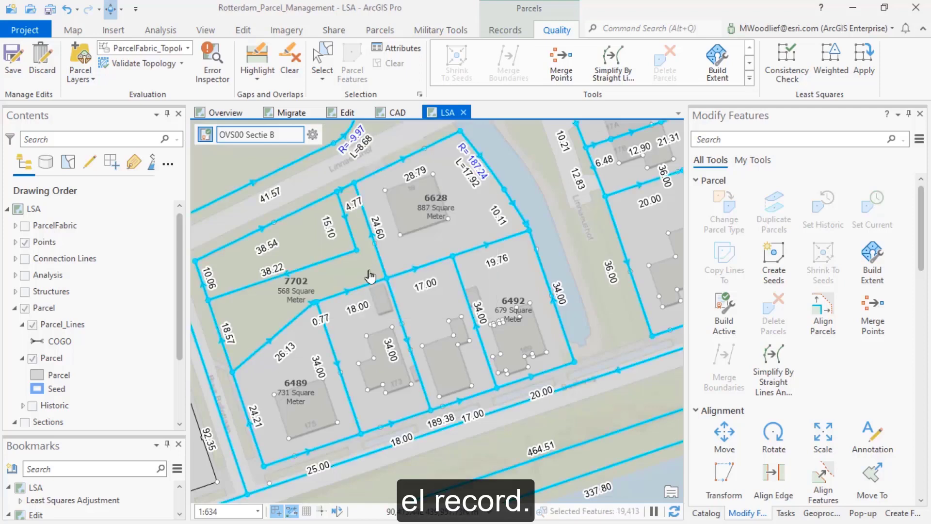
left_click(787, 72)
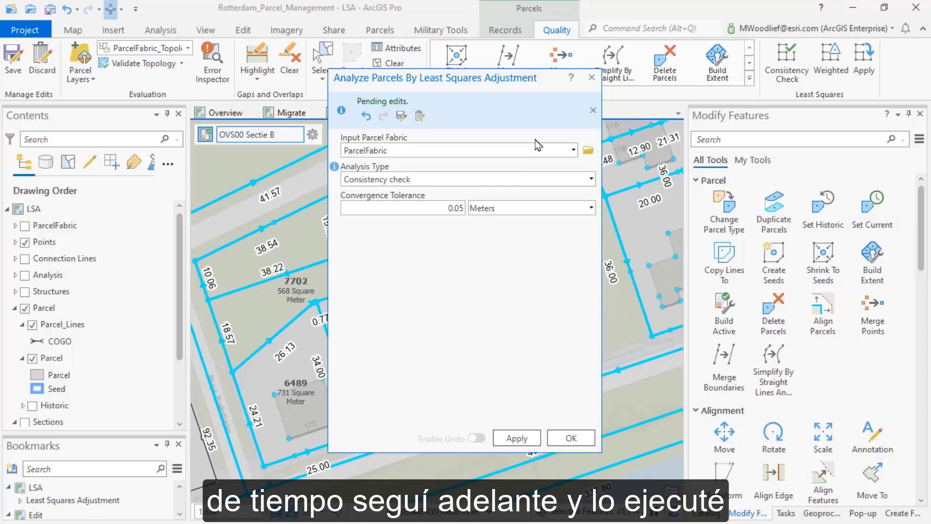
left_click(592, 78)
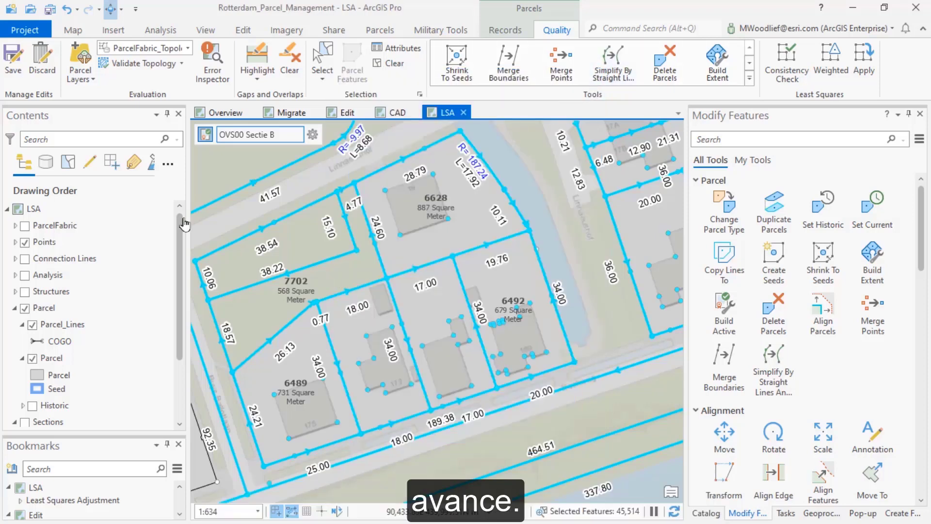
Make the Analysis layer group visible, expand it, and clear the feature selection
left_click(24, 275)
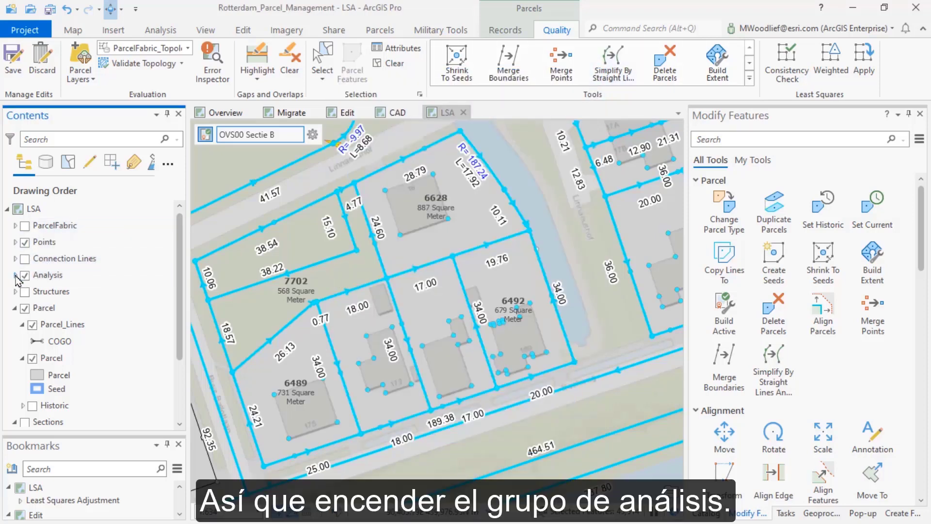
left_click(15, 275)
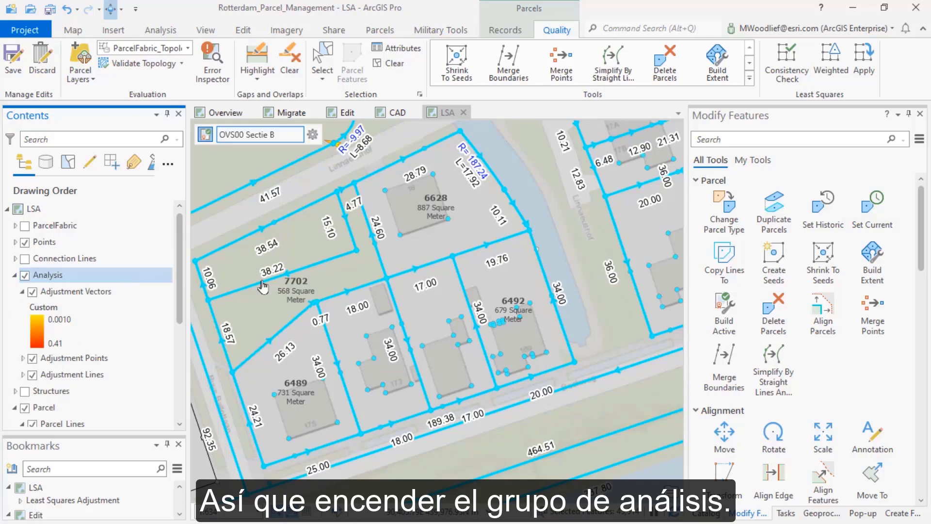
left_click(379, 66)
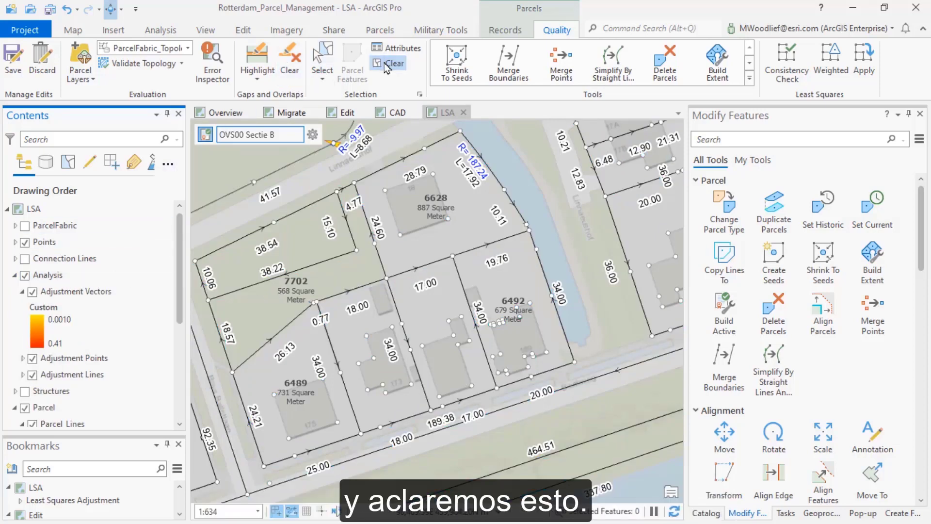
Examine the adjustment vector and point symbols at the corners of the waterside parcel north of parcel 7702
scroll(308, 264, "up", 1)
scroll(308, 264, "up", 2)
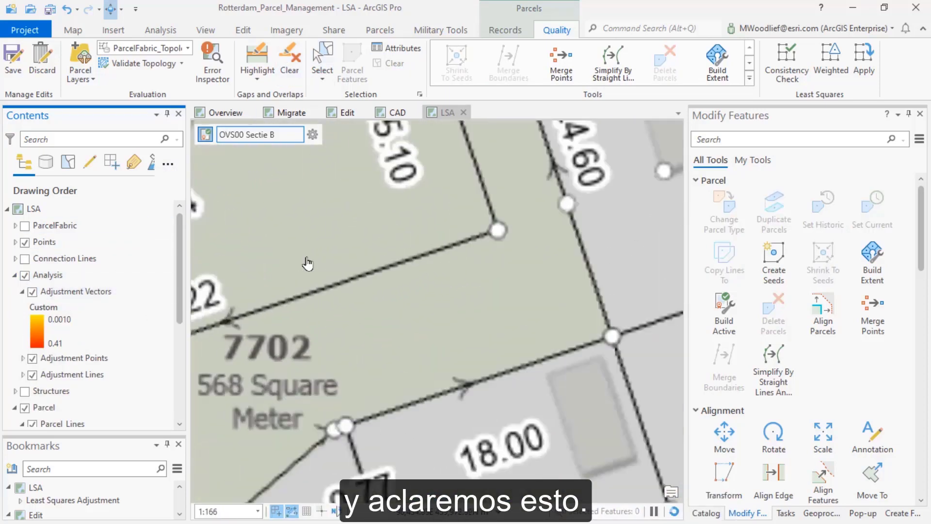
scroll(307, 263, "down", 3)
left_click_drag(262, 293, 454, 238)
left_click_drag(401, 190, 387, 327)
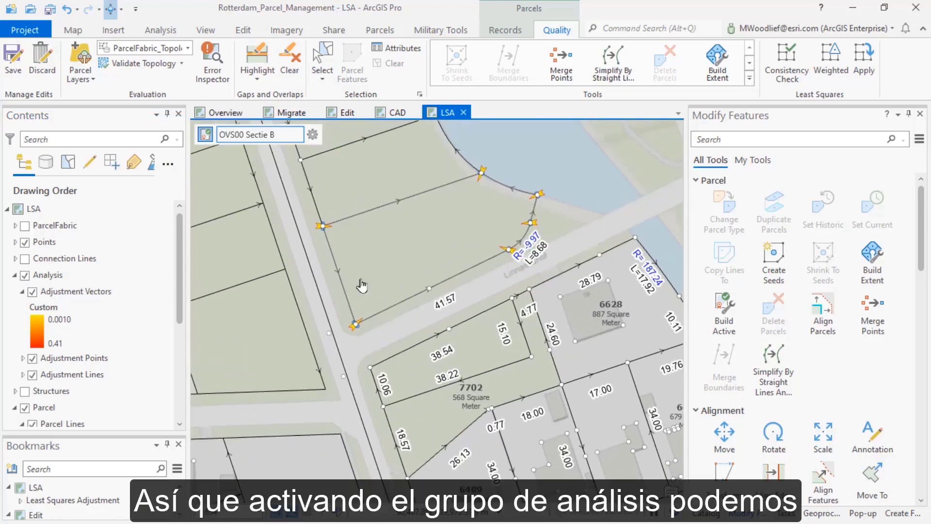
scroll(319, 233, "up", 3)
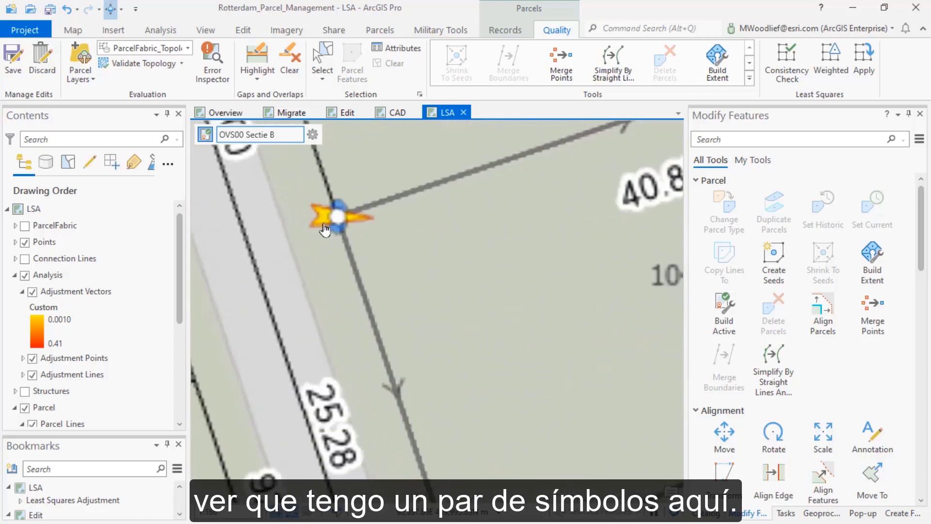
scroll(338, 225, "down", 1)
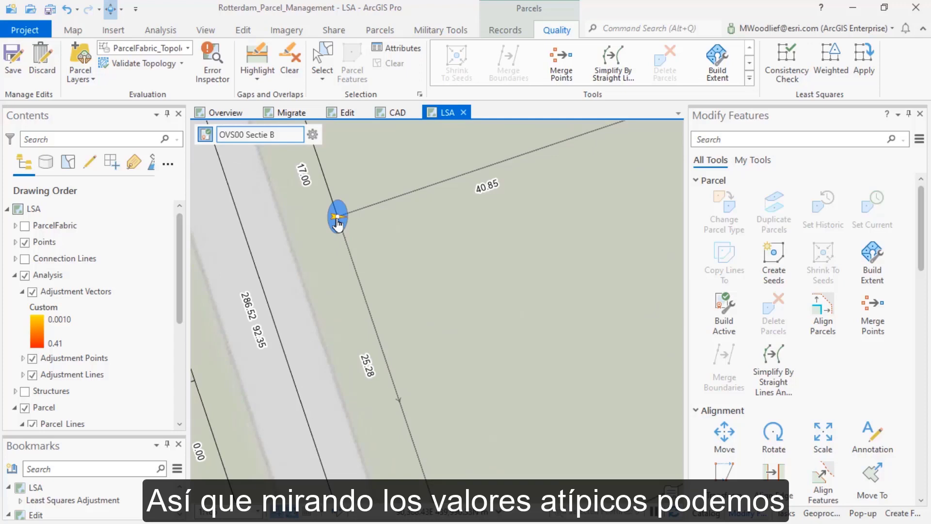
Expand the Adjustment Points and Adjustment Lines layers to compare their symbology with the adjusted parcel corner
left_click(22, 359)
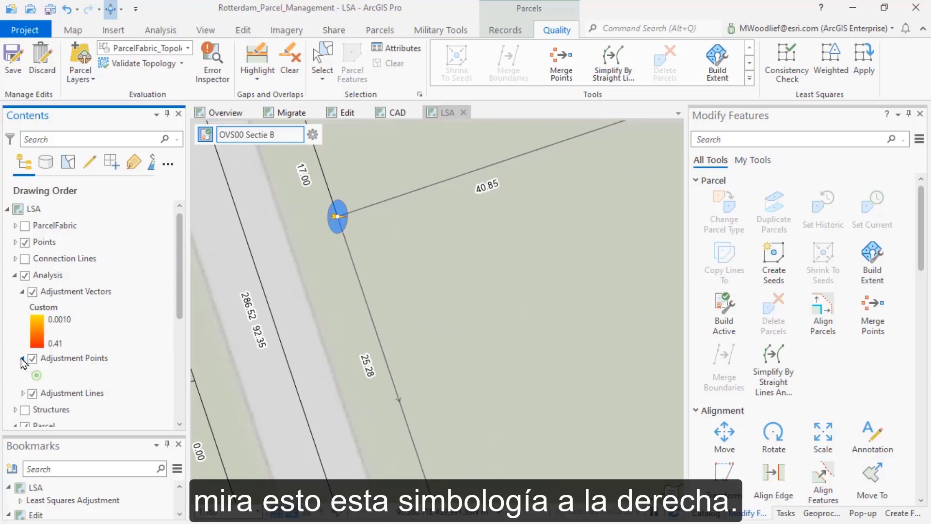
left_click(22, 393)
scroll(182, 348, "down", 1)
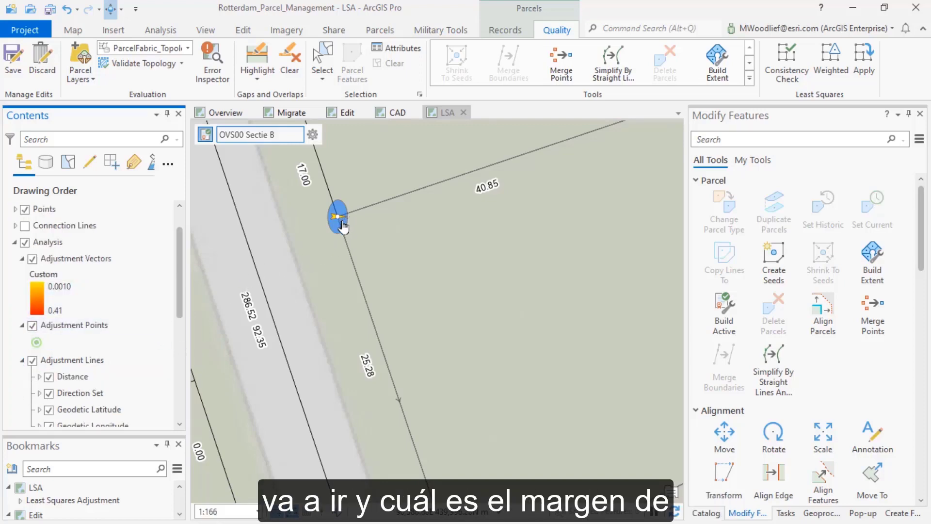
scroll(339, 216, "down", 1)
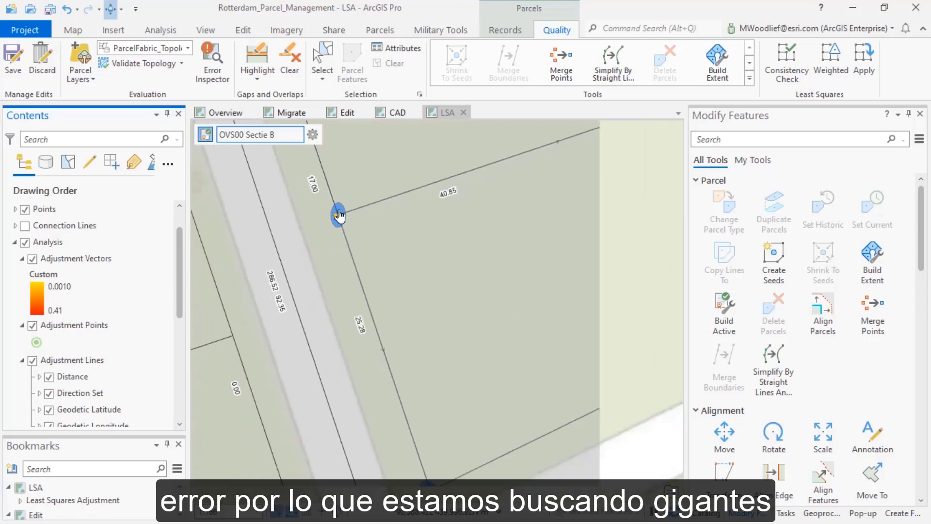